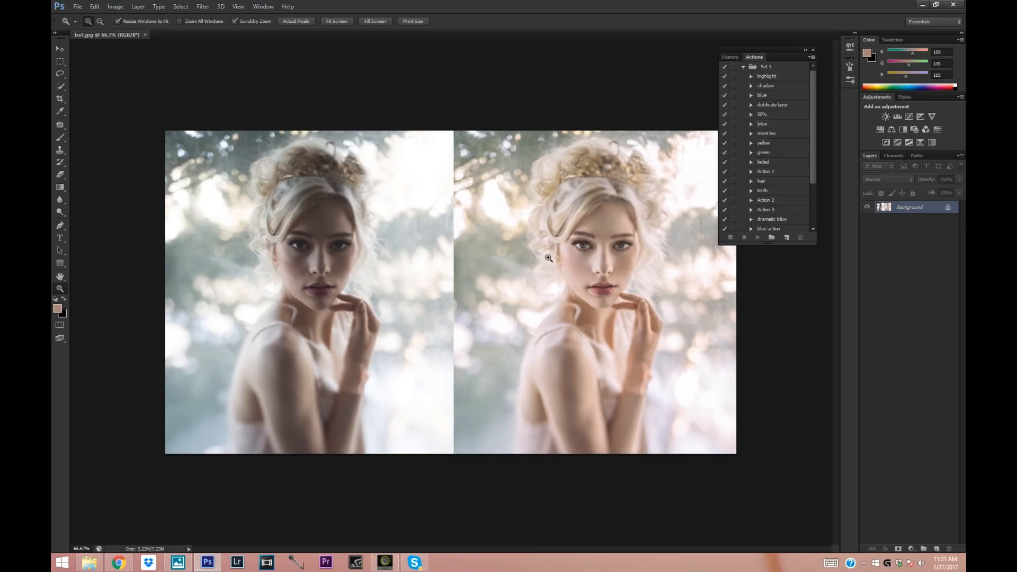
Switch to the Photos app and open the displayed portrait of the seated woman in Photoshop for Camera Raw editing.
{"action": "left_click", "coordinate": [176, 566]}
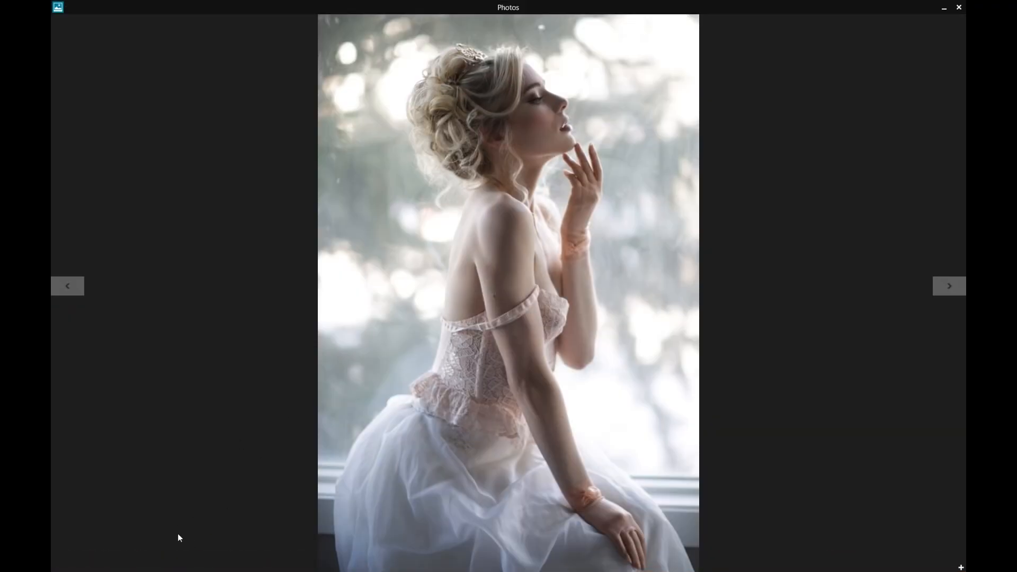
{"action": "right_click", "coordinate": [139, 526]}
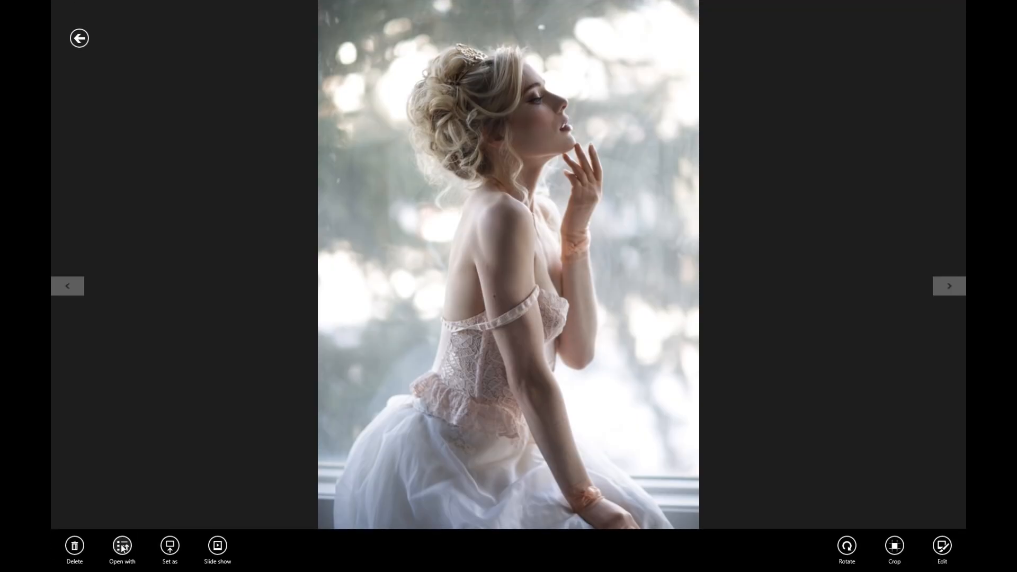
{"action": "left_click", "coordinate": [123, 546]}
{"action": "left_click", "coordinate": [159, 443]}
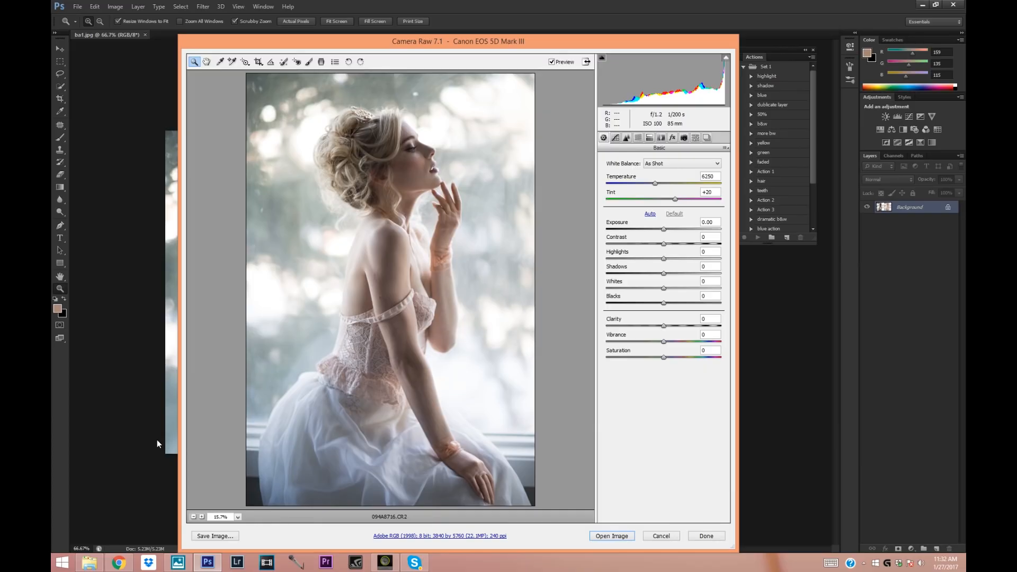
Raise the Shadows to +39 and warm the white balance by setting the Temperature to 6850.
{"action": "left_click_drag", "start_coordinate": [664, 274], "coordinate": [699, 279]}
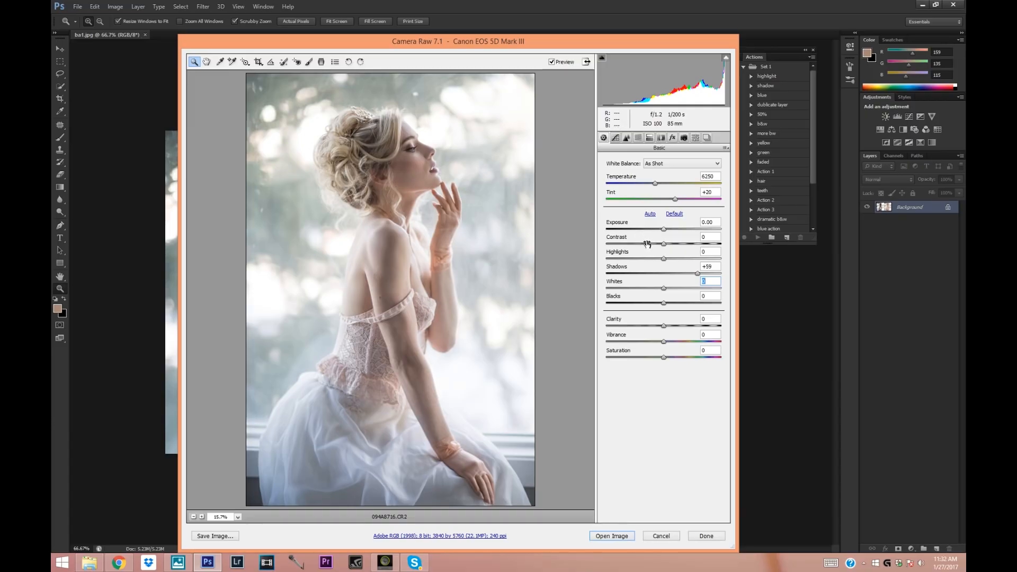
{"action": "mouse_move", "coordinate": [698, 273]}
{"action": "left_mouse_down"}
{"action": "mouse_move", "coordinate": [662, 275]}
{"action": "mouse_move", "coordinate": [699, 275]}
{"action": "mouse_move", "coordinate": [687, 275]}
{"action": "left_mouse_up"}
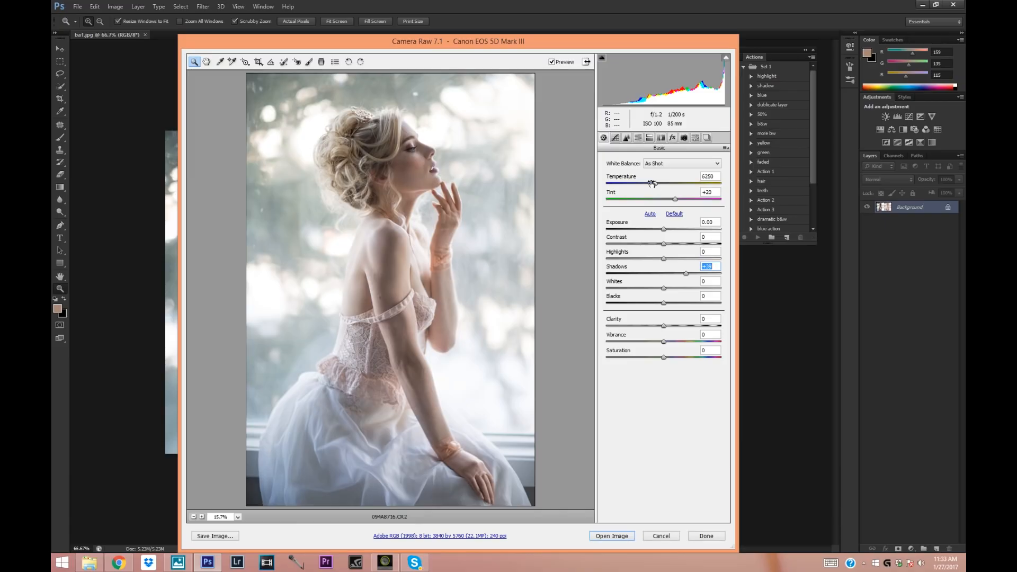
{"action": "left_click_drag", "start_coordinate": [651, 184], "coordinate": [656, 183]}
{"action": "left_click_drag", "start_coordinate": [657, 183], "coordinate": [658, 184]}
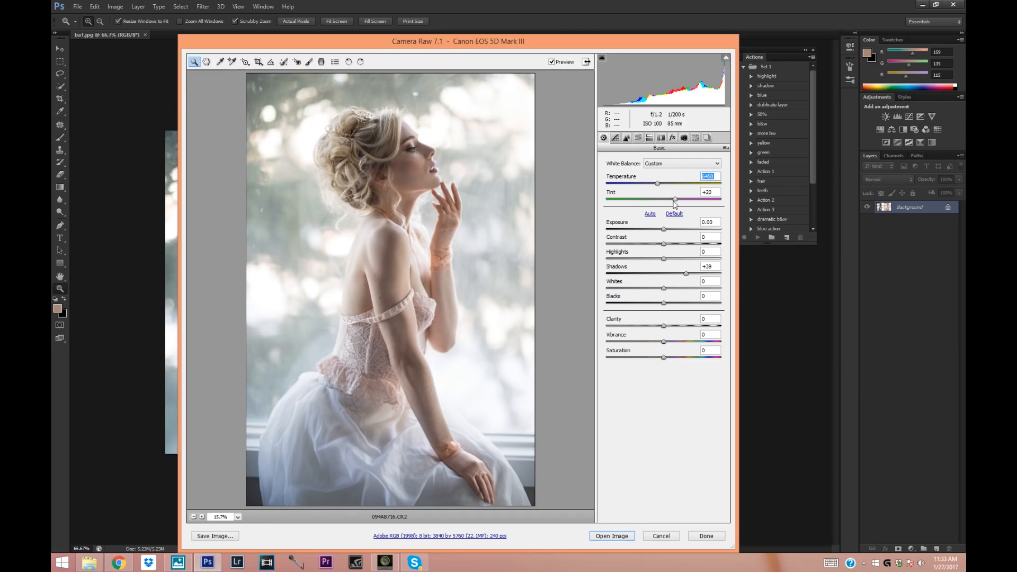
{"action": "left_click", "coordinate": [675, 202]}
{"action": "left_click_drag", "start_coordinate": [657, 182], "coordinate": [660, 187]}
{"action": "left_click_drag", "start_coordinate": [661, 185], "coordinate": [665, 185]}
Set the Contrast to +13 and the Highlights to -100.
{"action": "left_click_drag", "start_coordinate": [664, 245], "coordinate": [608, 262]}
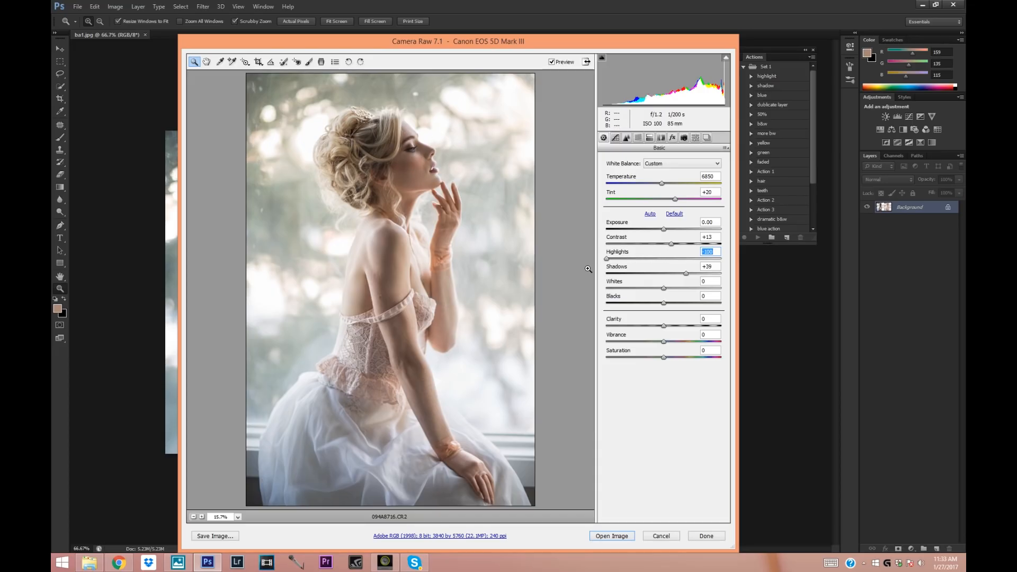
{"action": "left_click_drag", "start_coordinate": [607, 260], "coordinate": [549, 257]}
Inspect the woman's face up close, and set Clarity to +3, Vibrance to +6 and Shadows to +53.
{"action": "left_click", "coordinate": [404, 180]}
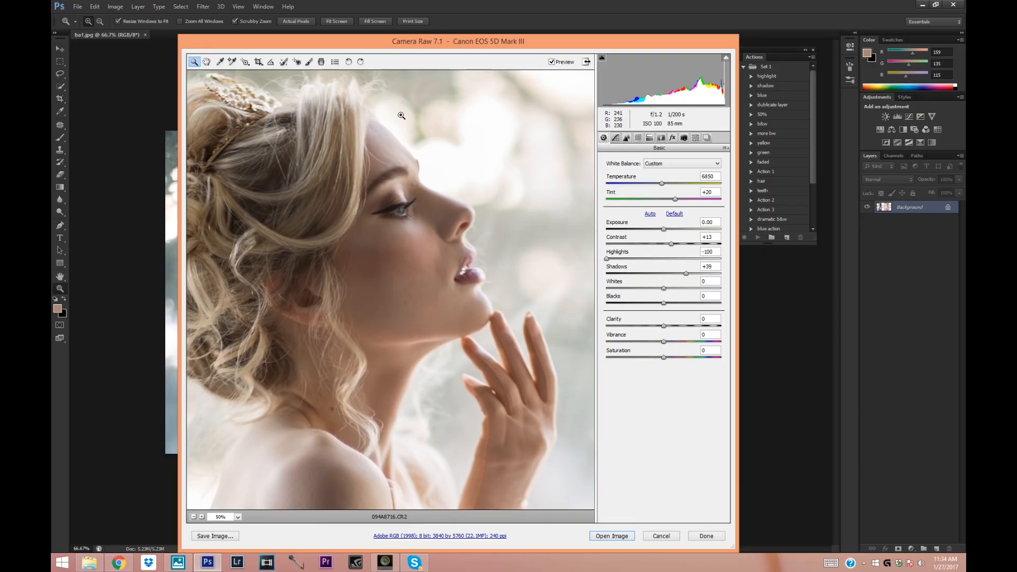
{"action": "left_click", "coordinate": [194, 517]}
{"action": "left_click", "coordinate": [194, 517]}
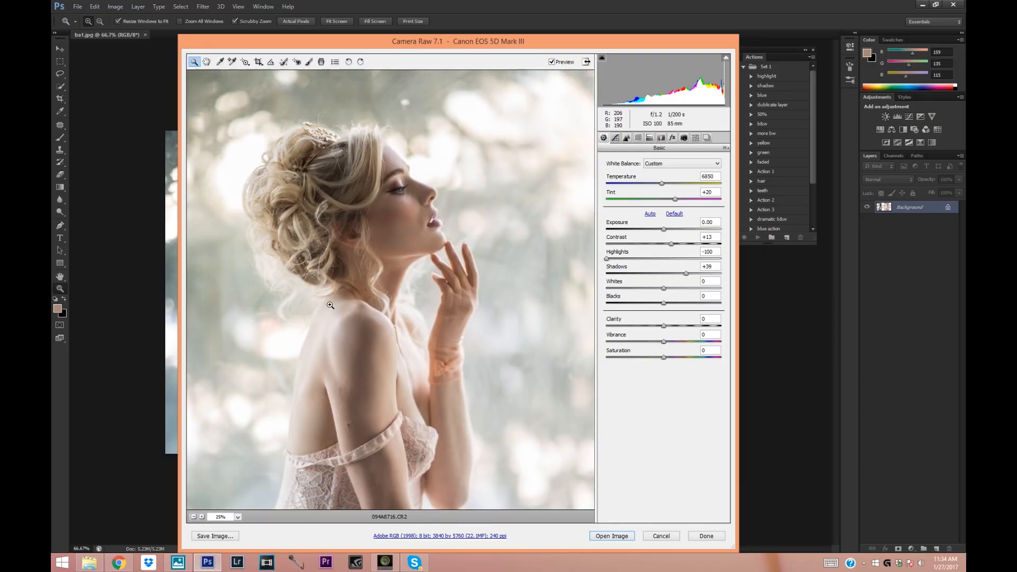
{"action": "left_click", "coordinate": [194, 516]}
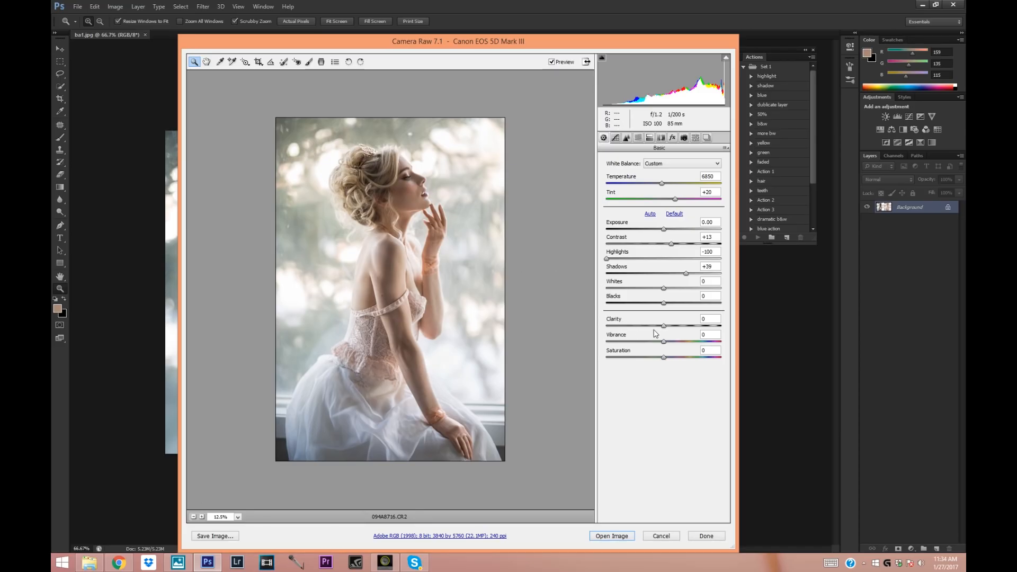
{"action": "left_click_drag", "start_coordinate": [663, 330], "coordinate": [667, 345]}
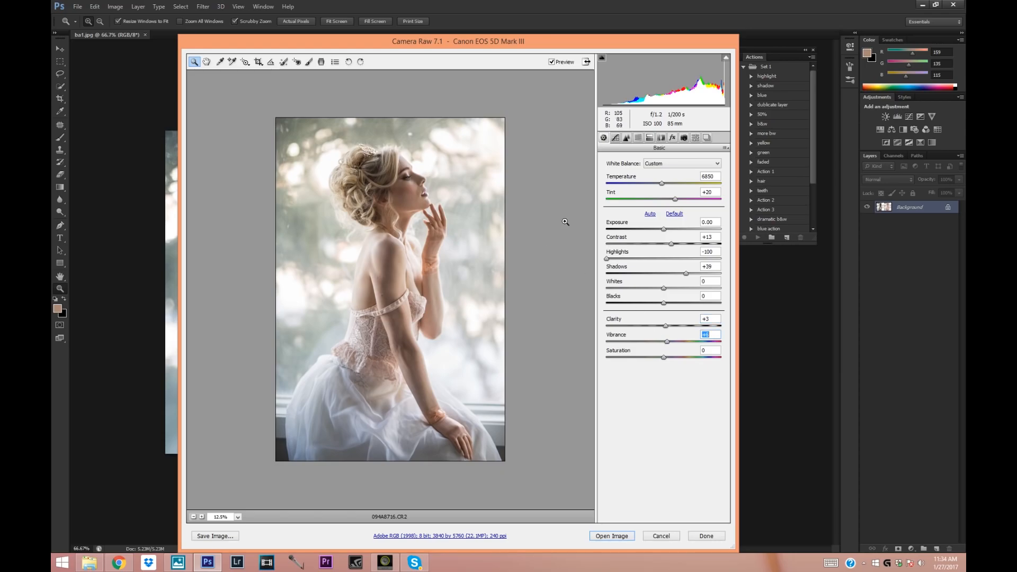
{"action": "left_click_drag", "start_coordinate": [687, 274], "coordinate": [695, 275]}
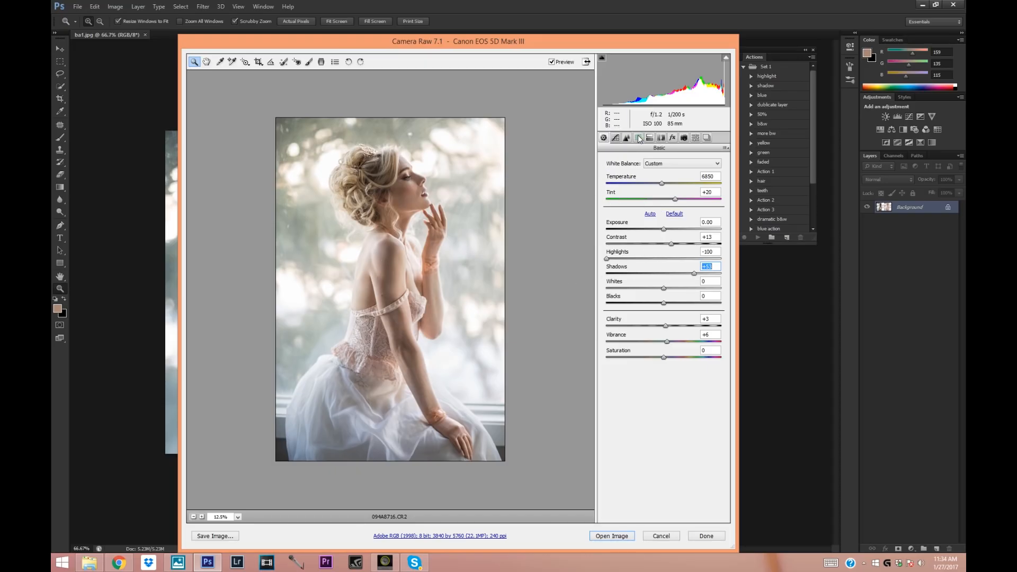
Raise the HSL saturation of the Yellows to +7 and slightly increase the saturation of the Magentas.
{"action": "left_click", "coordinate": [626, 138]}
{"action": "left_click", "coordinate": [636, 173]}
{"action": "left_click", "coordinate": [658, 177]}
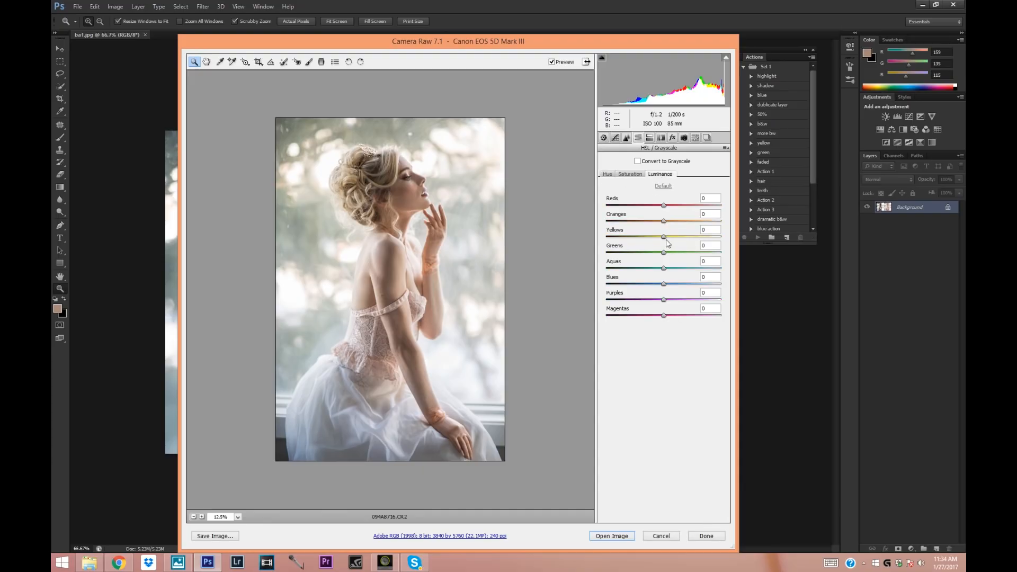
{"action": "left_click", "coordinate": [627, 174]}
{"action": "left_click_drag", "start_coordinate": [664, 237], "coordinate": [668, 237]}
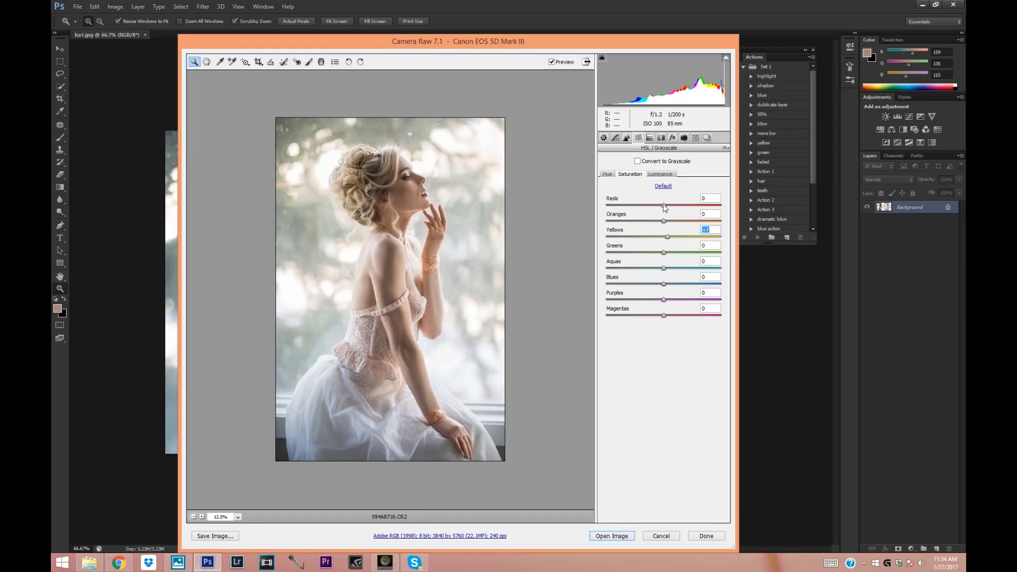
{"action": "left_click_drag", "start_coordinate": [663, 315], "coordinate": [672, 318]}
Compare the portrait with and without the Basic adjustments by toggling the preview several times.
{"action": "left_click", "coordinate": [603, 137]}
{"action": "left_click", "coordinate": [553, 63]}
{"action": "left_click", "coordinate": [553, 63]}
{"action": "left_click", "coordinate": [553, 63]}
{"action": "left_click", "coordinate": [552, 62]}
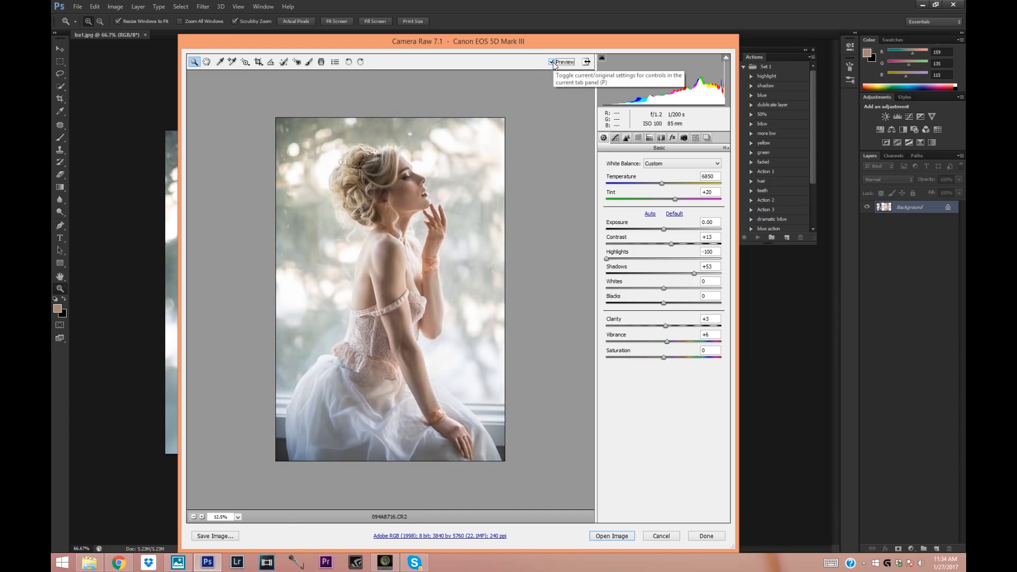
{"action": "left_click", "coordinate": [551, 63]}
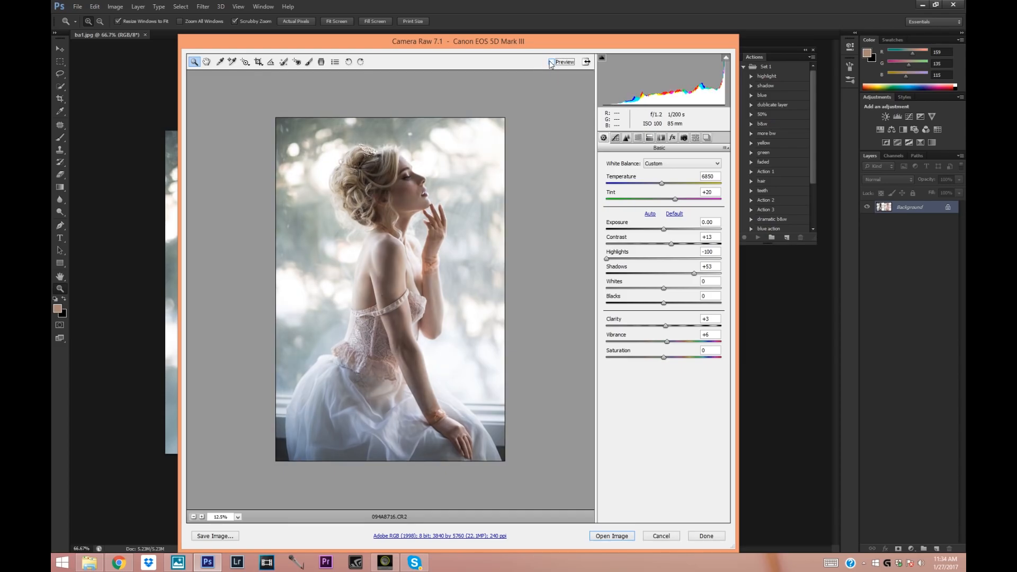
{"action": "left_click", "coordinate": [551, 63]}
{"action": "left_click", "coordinate": [551, 63]}
{"action": "left_click", "coordinate": [551, 63]}
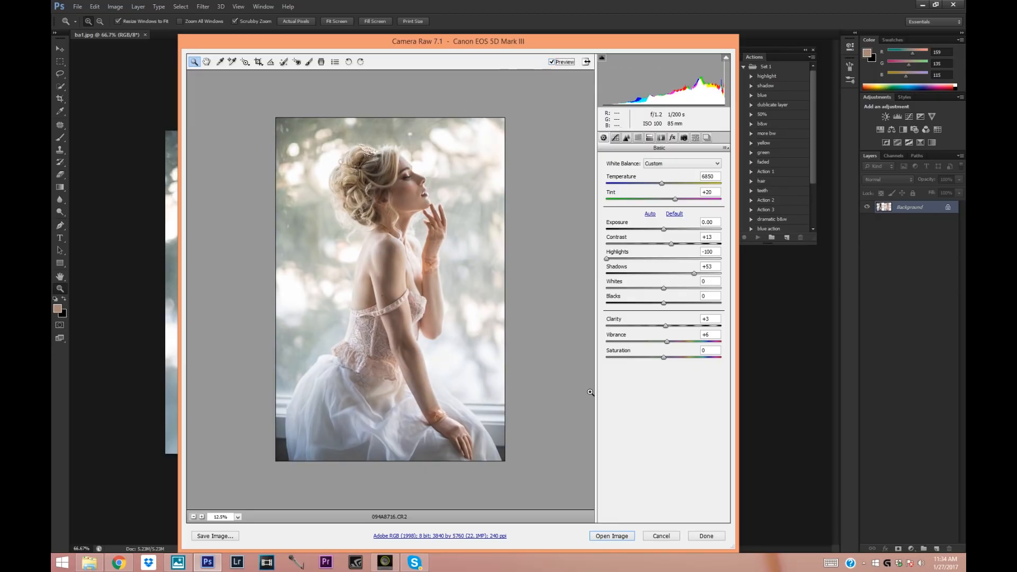
Open the adjusted raw photo in Photoshop and widen the canvas slightly beyond both sides with the Crop tool.
{"action": "left_click_drag", "start_coordinate": [444, 43], "coordinate": [410, 28]}
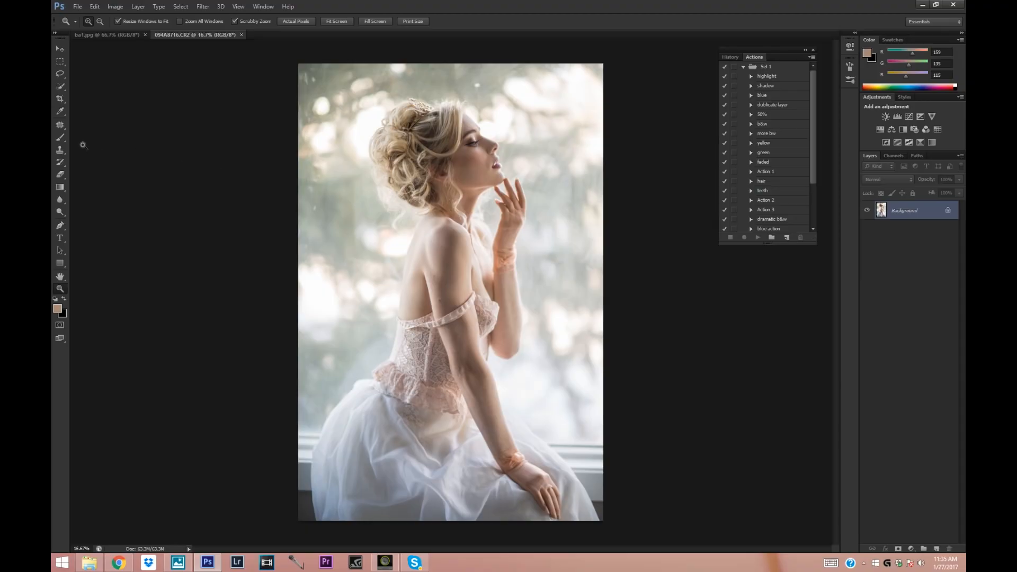
{"action": "left_click", "coordinate": [59, 99]}
{"action": "left_click_drag", "start_coordinate": [299, 291], "coordinate": [295, 292]}
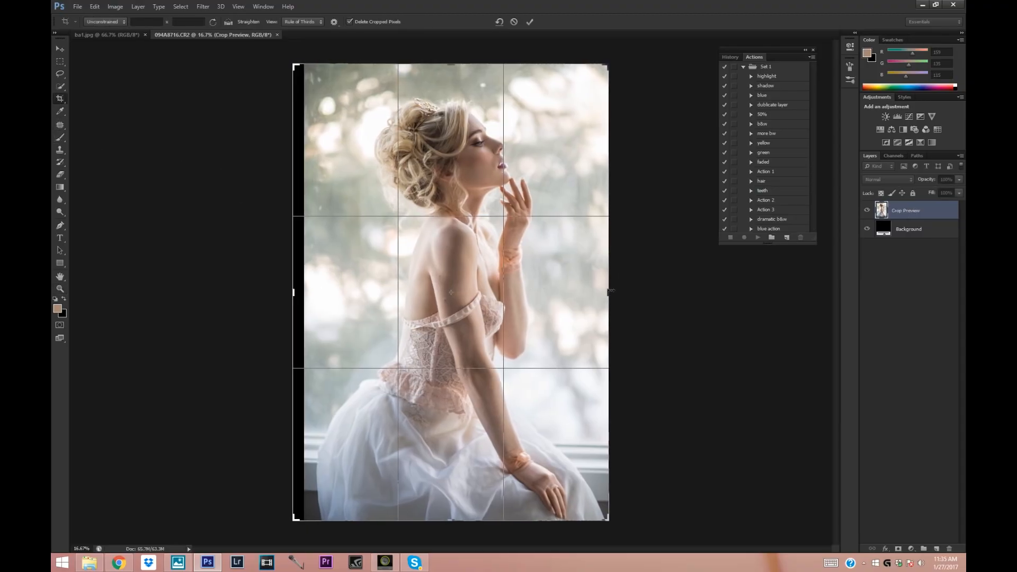
{"action": "left_click_drag", "start_coordinate": [610, 291], "coordinate": [630, 279]}
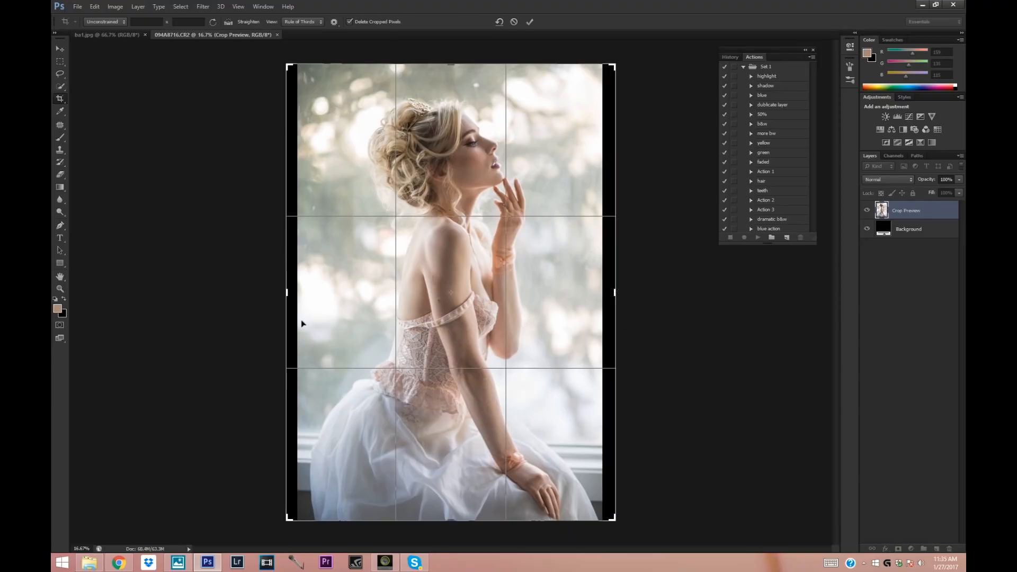
{"action": "left_click_drag", "start_coordinate": [287, 292], "coordinate": [284, 292]}
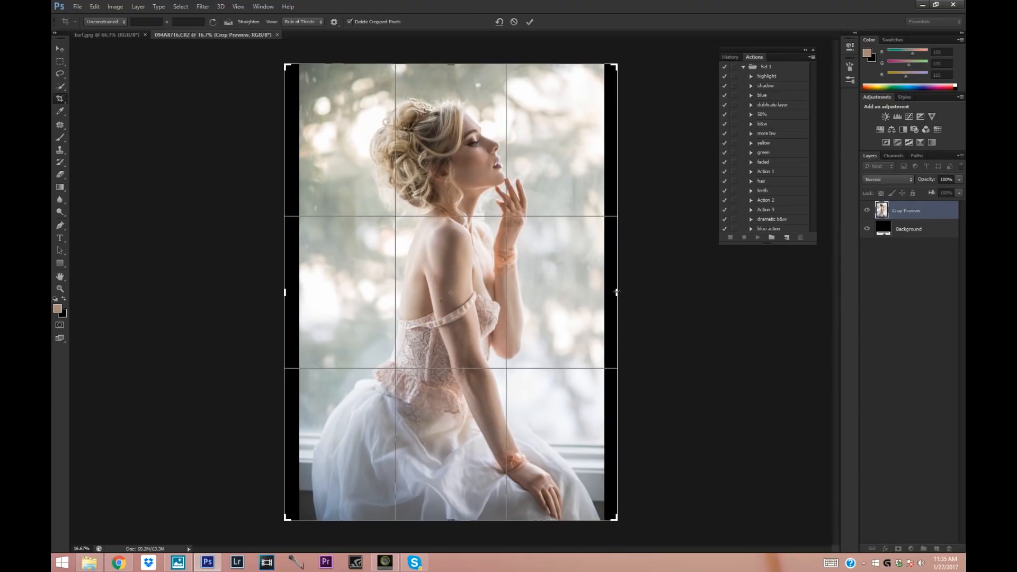
{"action": "left_click_drag", "start_coordinate": [617, 292], "coordinate": [618, 292]}
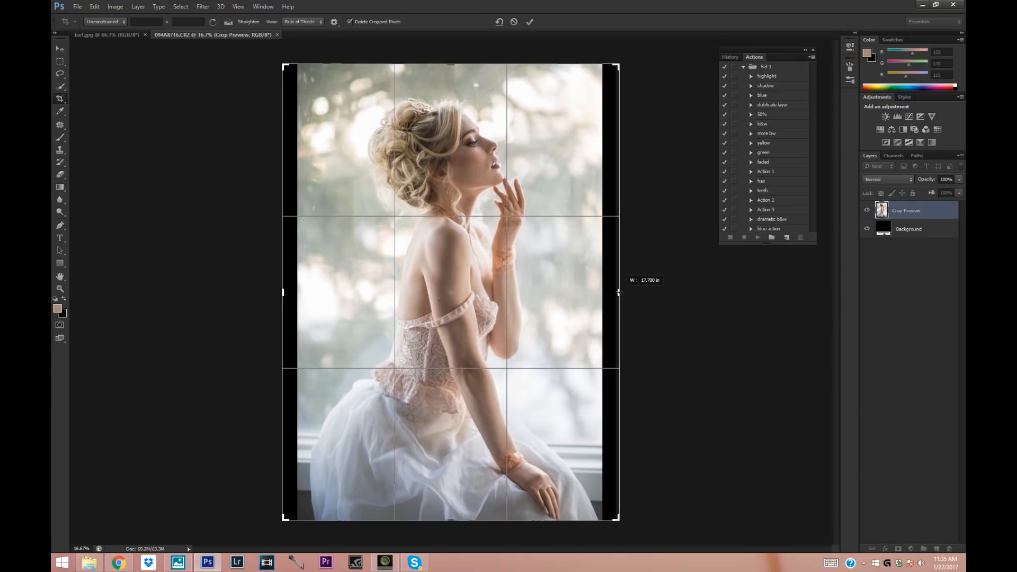
{"action": "left_click", "coordinate": [60, 49]}
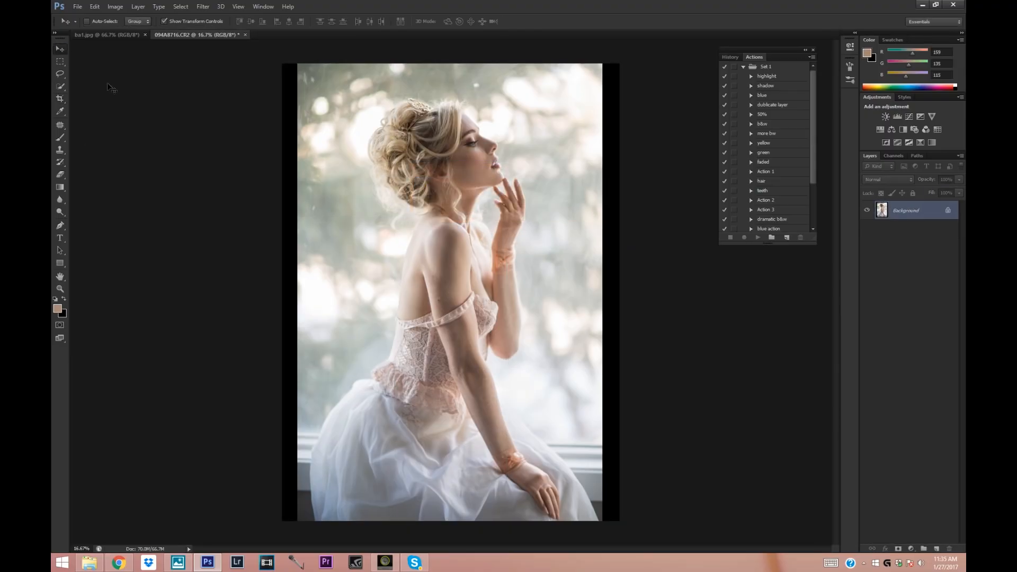
Select a vertical strip along the photo's left edge and stretch it outward to about 120% width to cover the black border.
{"action": "left_click", "coordinate": [61, 61]}
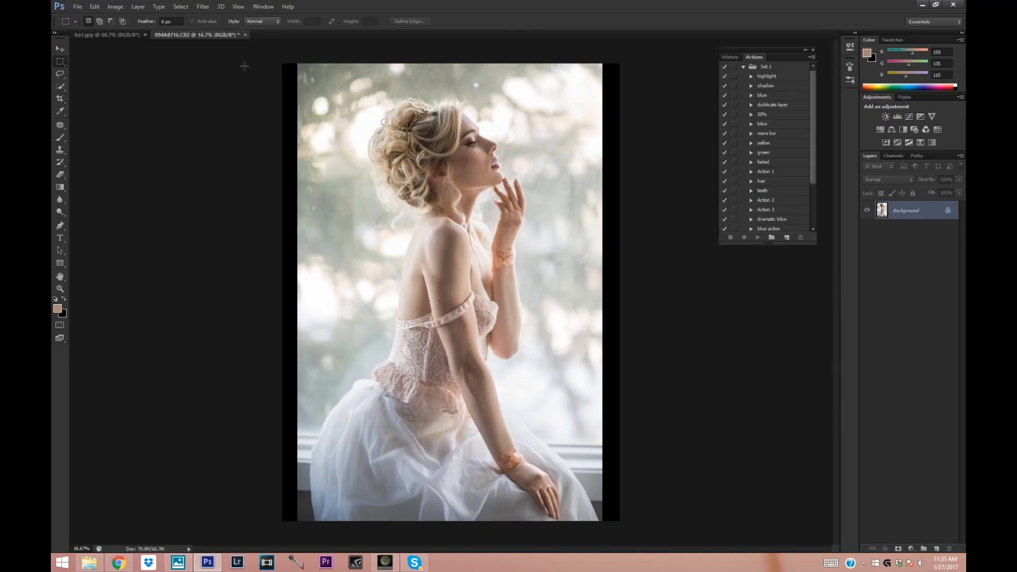
{"action": "left_click_drag", "start_coordinate": [283, 54], "coordinate": [366, 540]}
{"action": "right_click", "coordinate": [328, 228]}
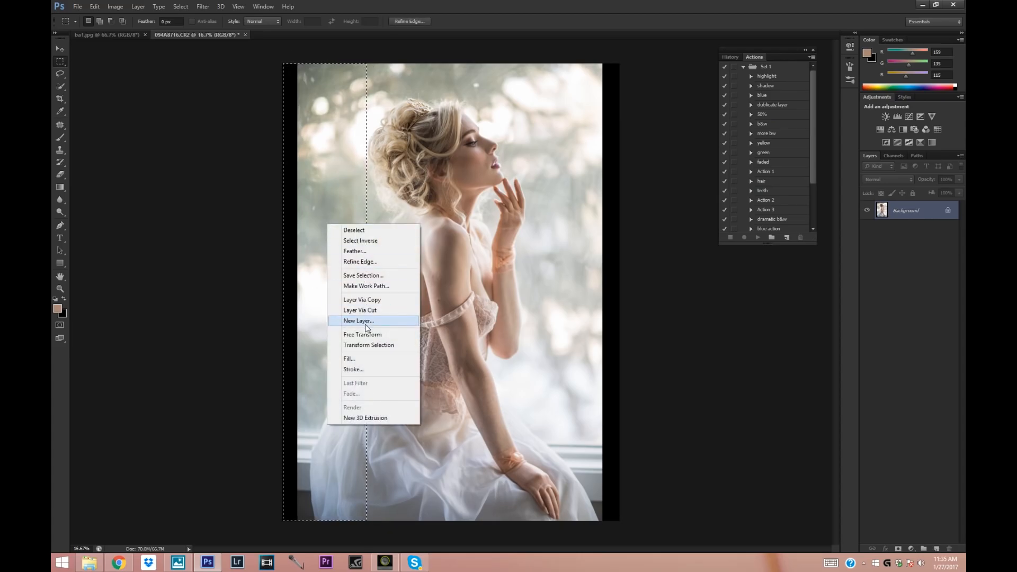
{"action": "left_click", "coordinate": [369, 334]}
{"action": "right_click", "coordinate": [333, 208]}
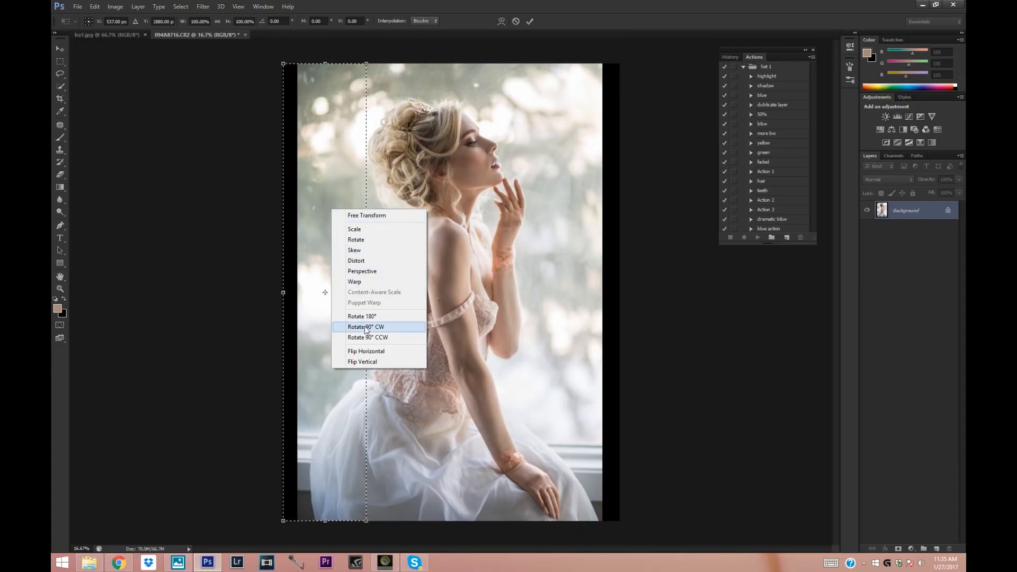
{"action": "left_click", "coordinate": [358, 263]}
{"action": "left_click_drag", "start_coordinate": [283, 293], "coordinate": [266, 299]}
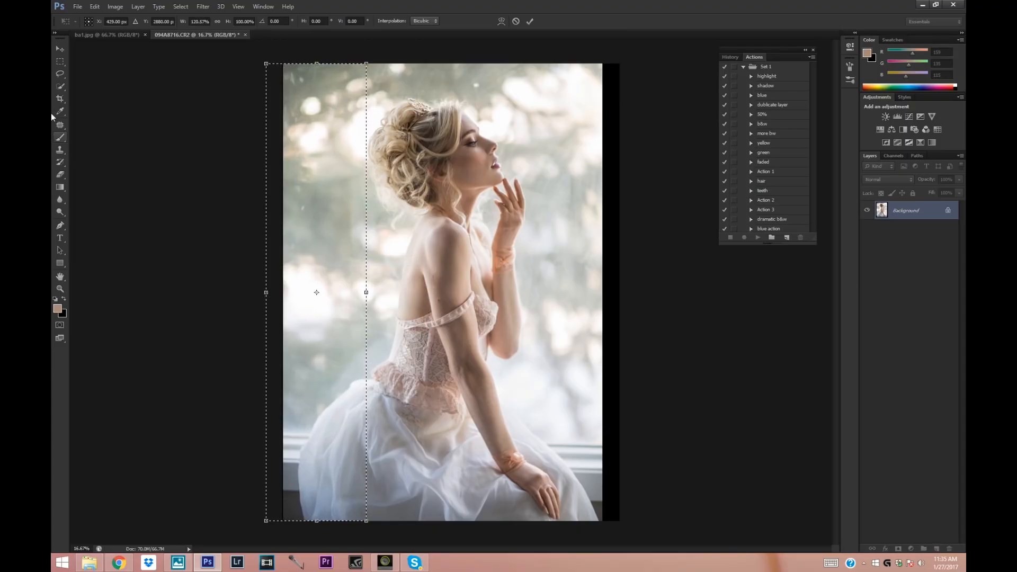
{"action": "left_click", "coordinate": [60, 49]}
{"action": "left_click", "coordinate": [454, 210]}
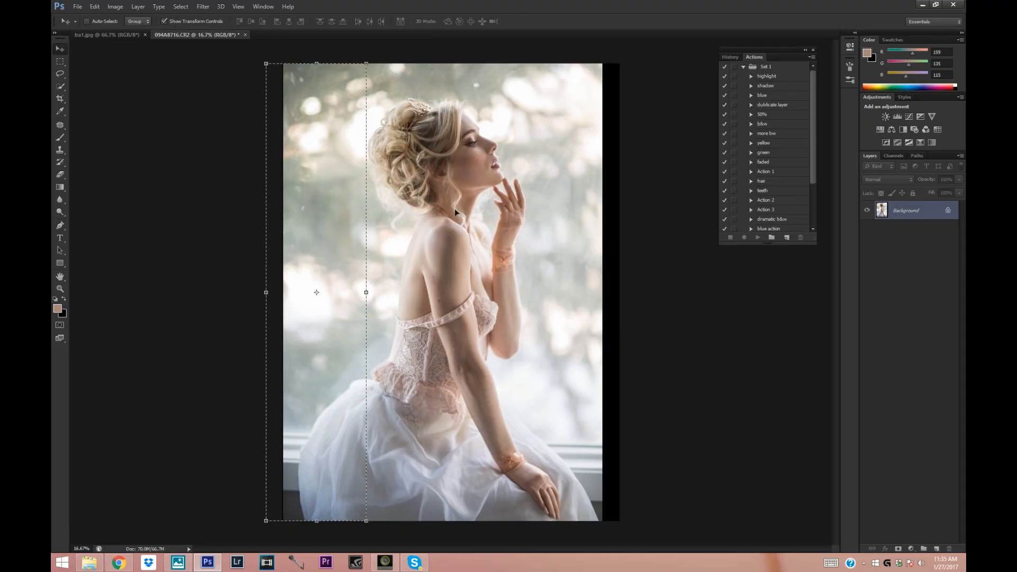
Select a vertical strip along the photo's right edge and stretch it outward to about 143% width to cover the black border.
{"action": "left_click", "coordinate": [60, 62]}
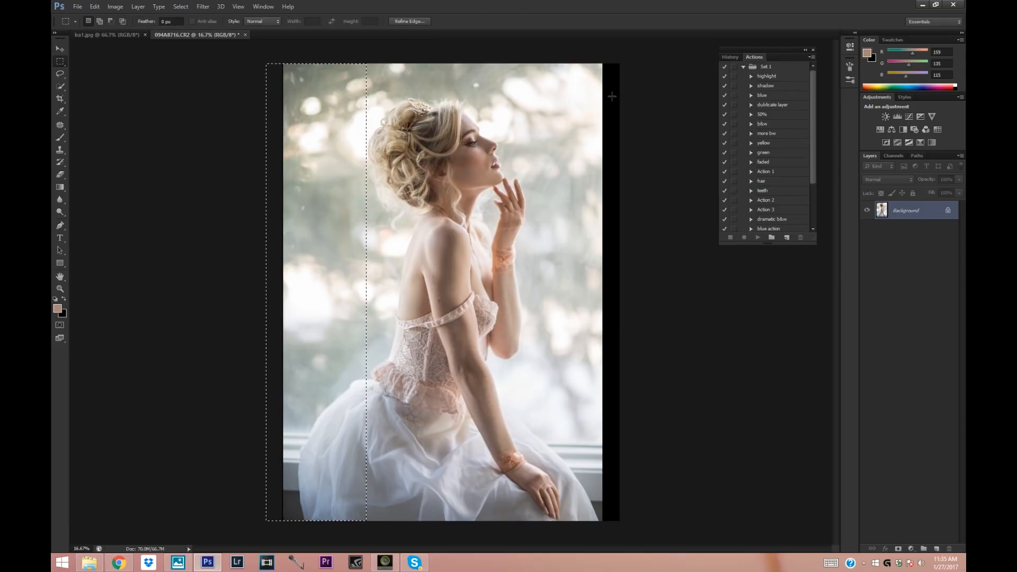
{"action": "left_click_drag", "start_coordinate": [640, 295], "coordinate": [725, 558]}
{"action": "left_click_drag", "start_coordinate": [551, 431], "coordinate": [579, 433]}
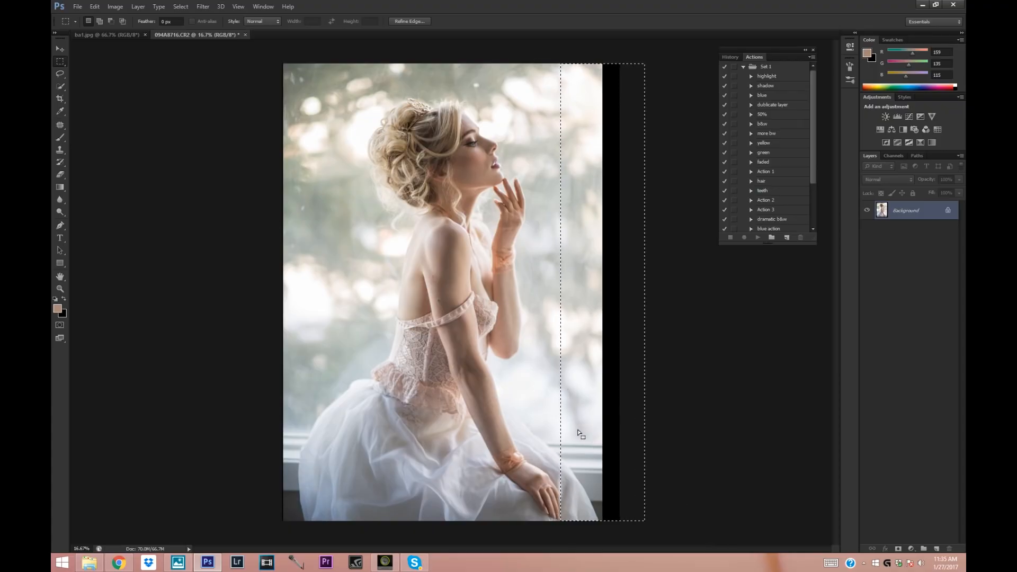
{"action": "right_click", "coordinate": [571, 185]}
{"action": "left_click", "coordinate": [603, 306]}
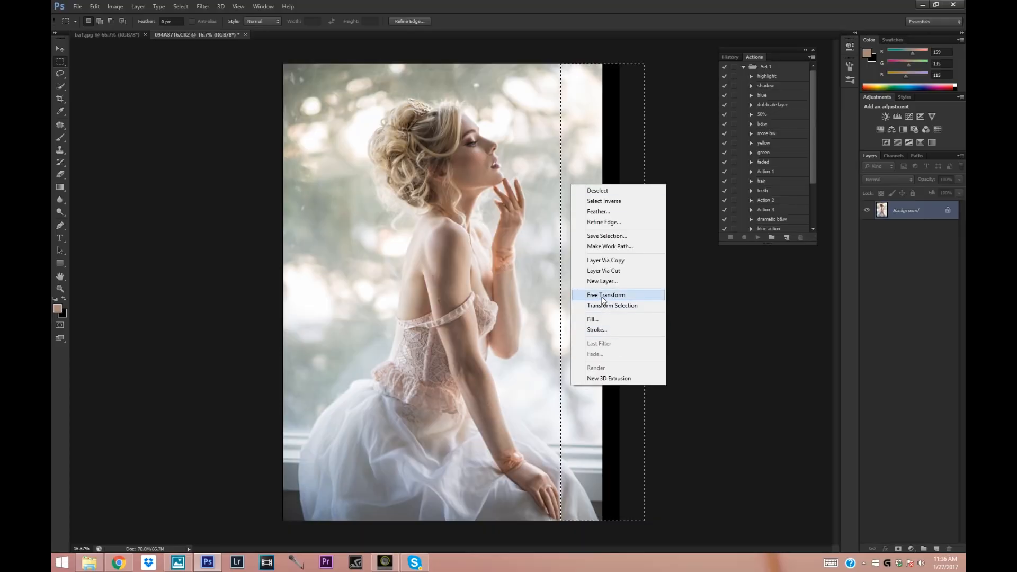
{"action": "right_click", "coordinate": [581, 233]}
{"action": "left_click", "coordinate": [608, 286]}
{"action": "left_click_drag", "start_coordinate": [644, 291], "coordinate": [682, 300]}
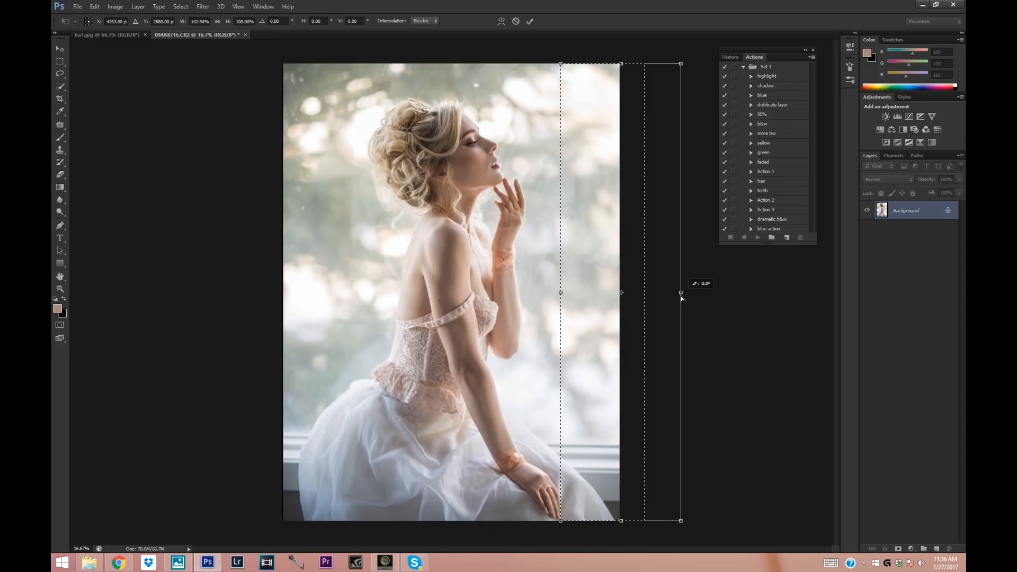
{"action": "left_click", "coordinate": [60, 49]}
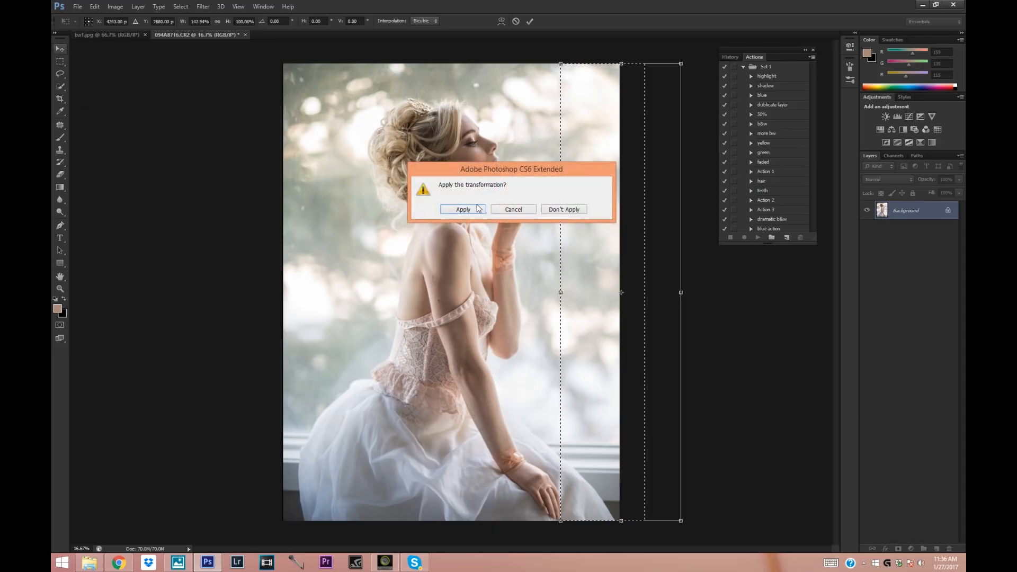
{"action": "left_click", "coordinate": [470, 209]}
Clear the selection and duplicate the Background layer as Background copy.
{"action": "left_click", "coordinate": [203, 7]}
{"action": "left_click", "coordinate": [155, 72]}
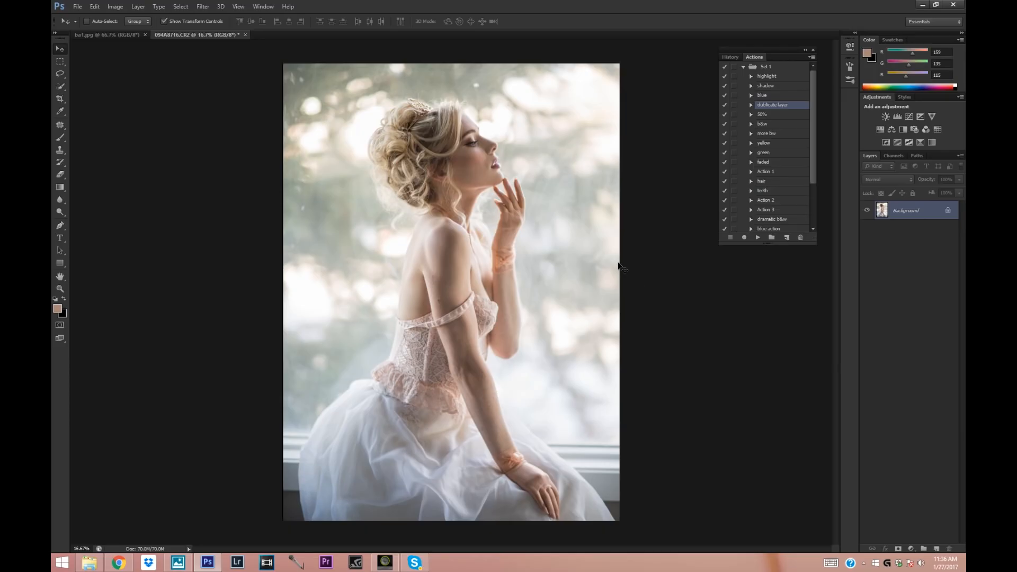
{"action": "right_click", "coordinate": [916, 211]}
{"action": "left_click", "coordinate": [894, 231]}
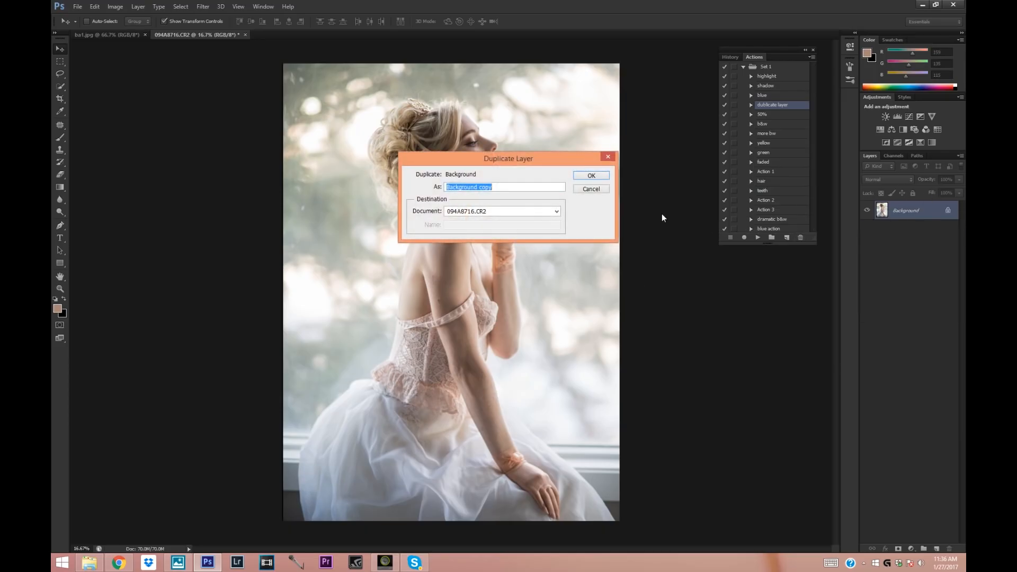
{"action": "left_click", "coordinate": [590, 176]}
In Liquify, push the photo's whole left edge outward with a brush size of 1100 to cover the thin black strip.
{"action": "left_click", "coordinate": [202, 6]}
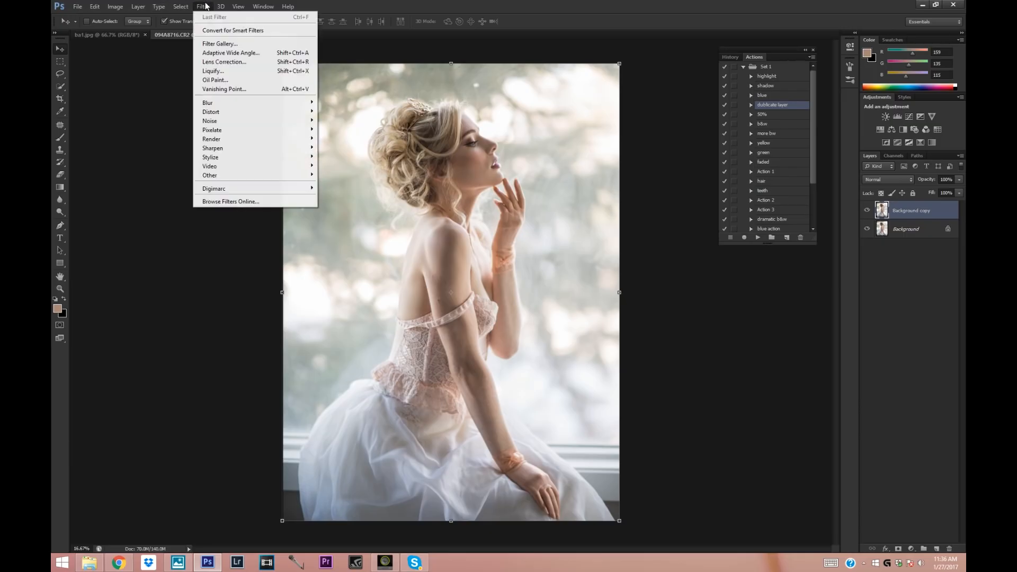
{"action": "left_click", "coordinate": [209, 73]}
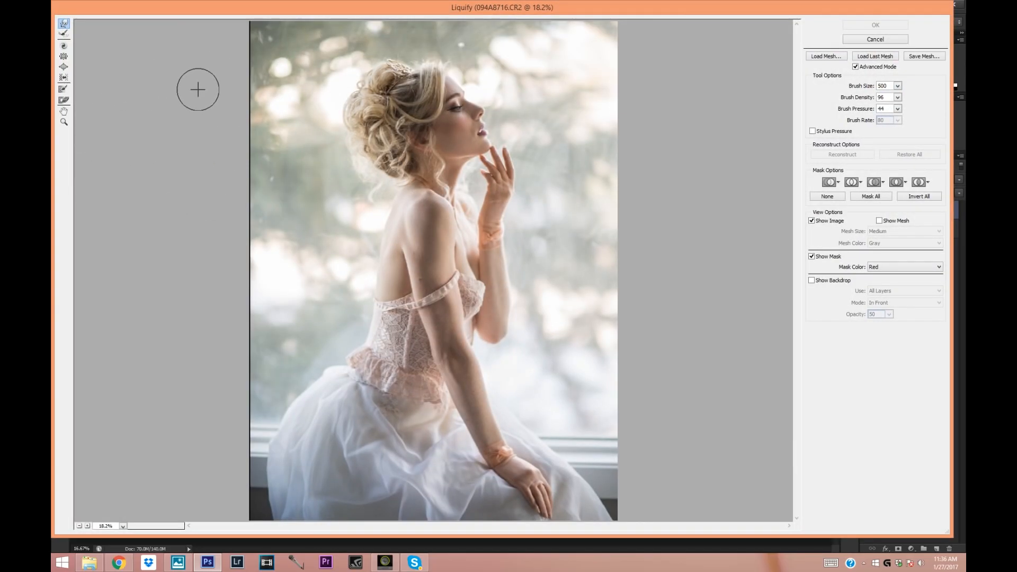
{"action": "key", "text": "bracketright"}
{"action": "key", "text": "bracketright"}
{"action": "key", "text": "bracketright"}
{"action": "key", "text": "bracketright"}
{"action": "key", "text": "bracketright"}
{"action": "key", "text": "bracketright"}
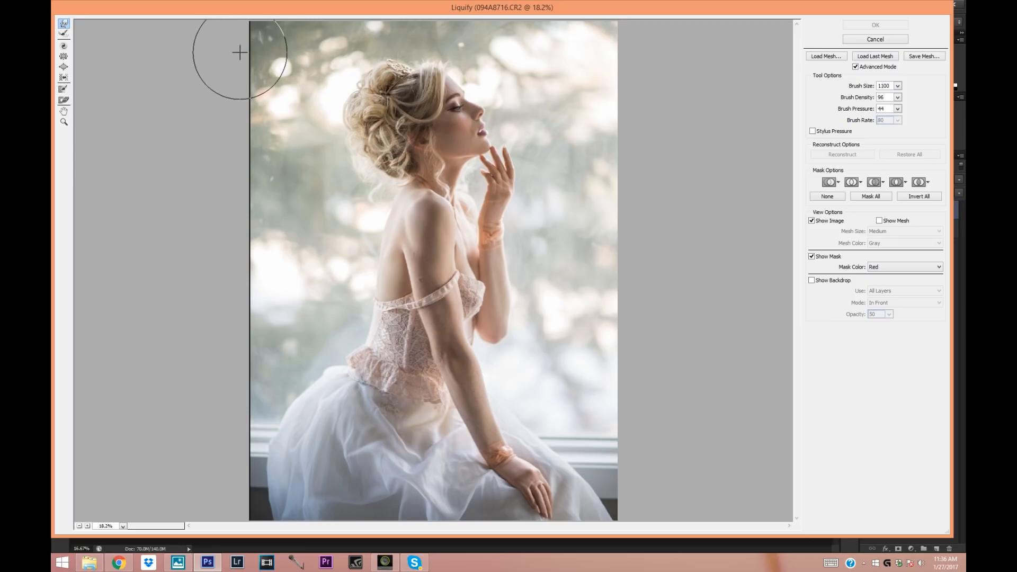
{"action": "mouse_move", "coordinate": [236, 40]}
{"action": "left_mouse_down"}
{"action": "mouse_move", "coordinate": [235, 202]}
{"action": "mouse_move", "coordinate": [217, 331]}
{"action": "mouse_move", "coordinate": [235, 442]}
{"action": "mouse_move", "coordinate": [231, 516]}
{"action": "left_mouse_up"}
Pull the back of the waist inward, then refine the figure's contours with brush sizes of 700 and 300.
{"action": "left_click_drag", "start_coordinate": [357, 334], "coordinate": [367, 342]}
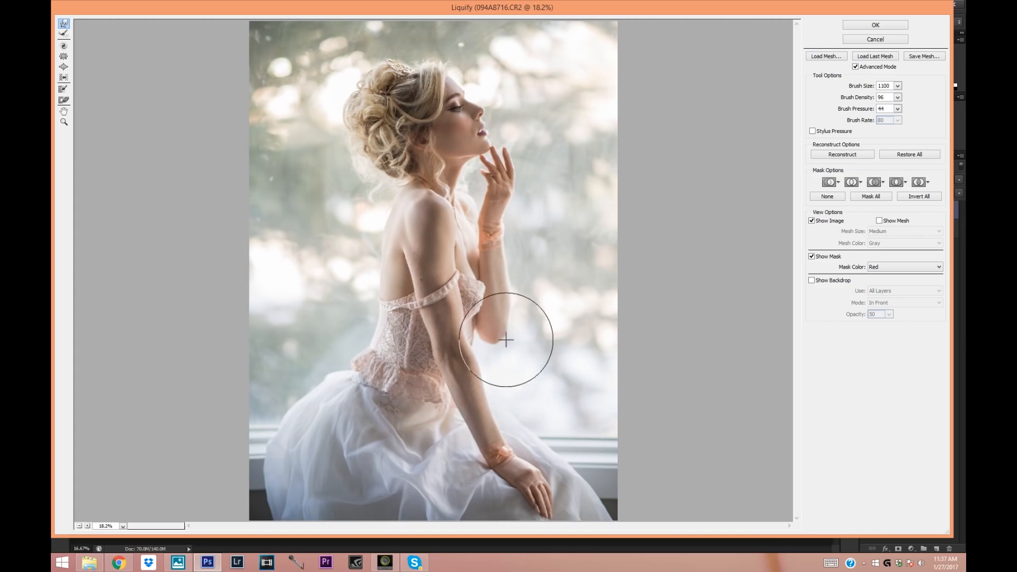
{"action": "key", "text": "bracketleft"}
{"action": "key", "text": "bracketleft"}
{"action": "key", "text": "bracketleft"}
{"action": "key", "text": "bracketleft"}
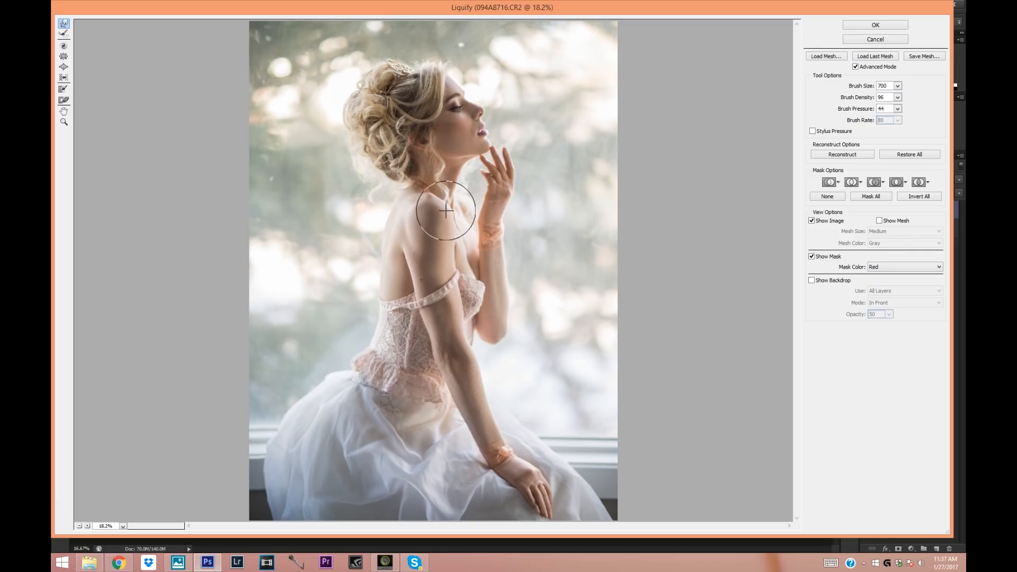
{"action": "key", "text": "bracketleft"}
{"action": "key", "text": "bracketleft"}
{"action": "key", "text": "bracketleft"}
{"action": "key", "text": "bracketleft"}
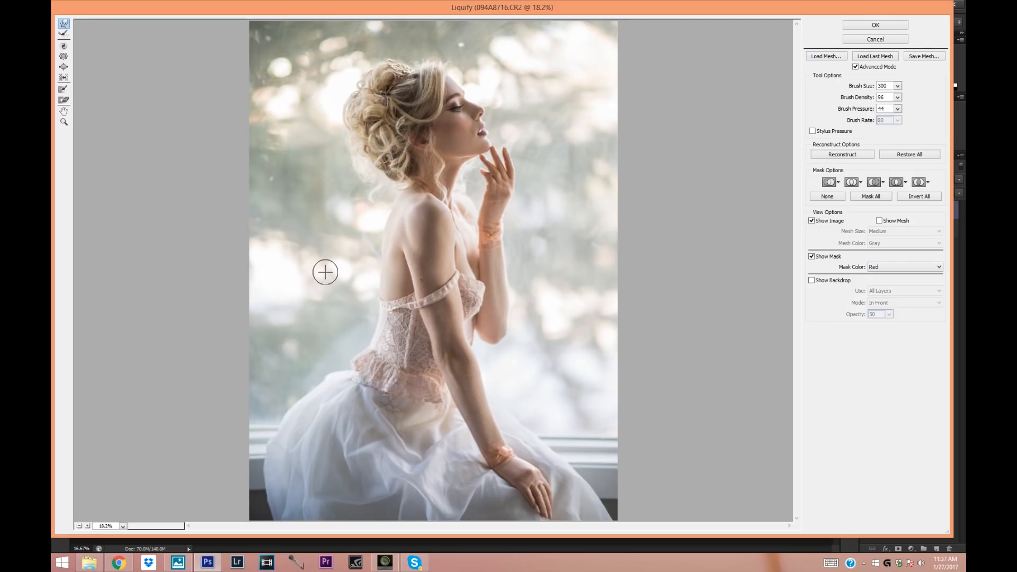
Push the back of the updo outward for more volume, using Liquify brush sizes of 900, 400 and 250.
{"action": "key", "text": "bracketright"}
{"action": "key", "text": "bracketright"}
{"action": "key", "text": "bracketright"}
{"action": "key", "text": "bracketright"}
{"action": "key", "text": "bracketright"}
{"action": "key", "text": "bracketright"}
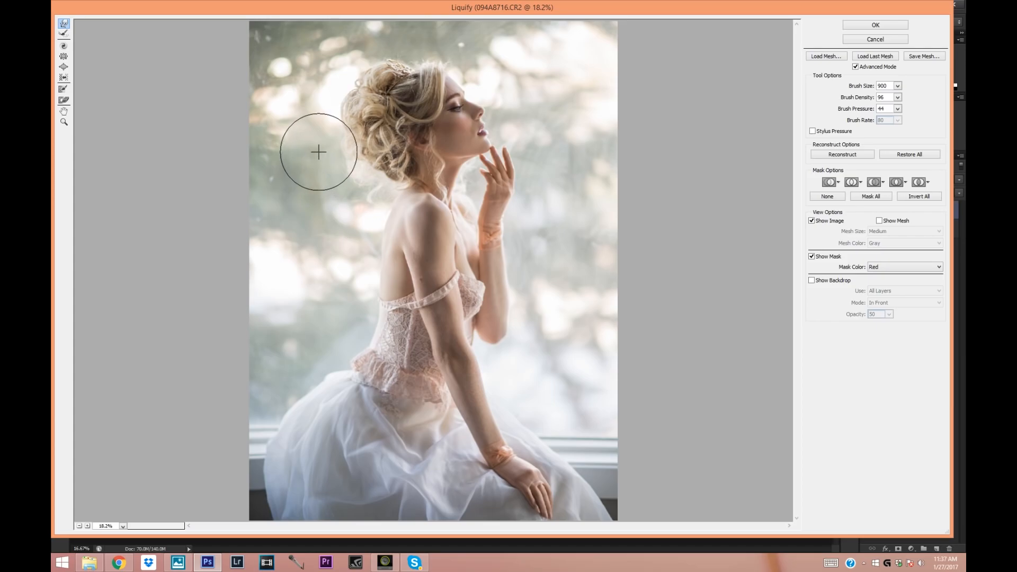
{"action": "key", "text": "bracketleft"}
{"action": "key", "text": "bracketleft"}
{"action": "key", "text": "bracketleft"}
{"action": "key", "text": "bracketleft"}
{"action": "key", "text": "bracketleft"}
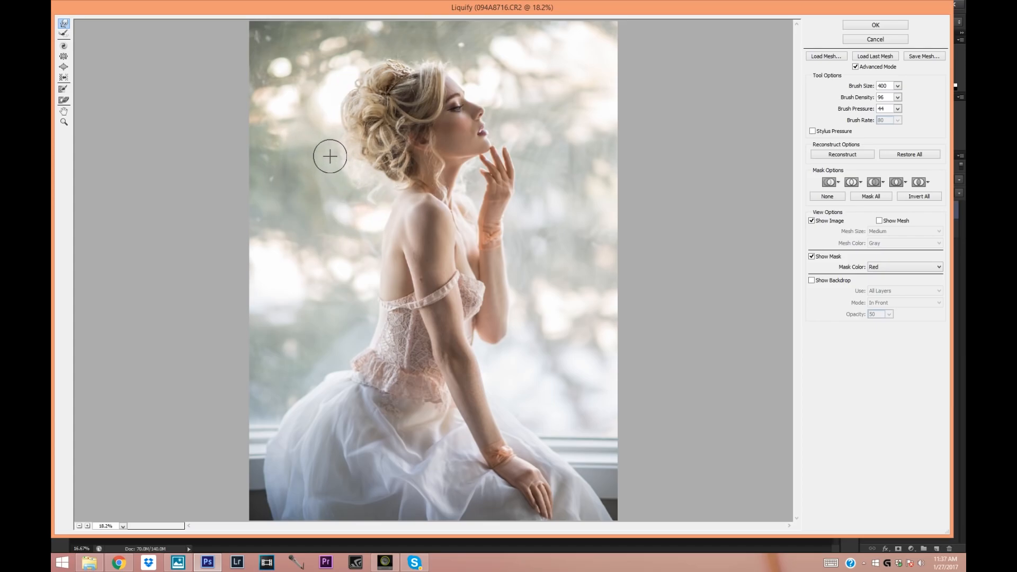
{"action": "key", "text": "bracketleft"}
{"action": "key", "text": "bracketleft"}
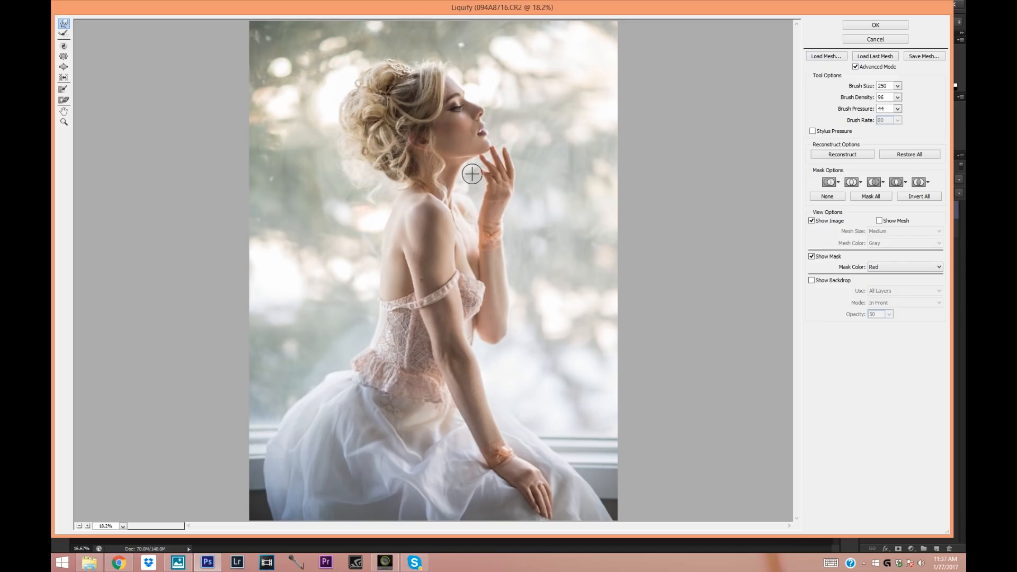
Lift the hair at the crown with a brush size of 700, reduce the brush to 300, and apply the Liquify changes.
{"action": "key", "text": "bracketright"}
{"action": "key", "text": "bracketright"}
{"action": "key", "text": "bracketright"}
{"action": "key", "text": "bracketright"}
{"action": "key", "text": "bracketright"}
{"action": "left_click_drag", "start_coordinate": [403, 59], "coordinate": [372, 59]}
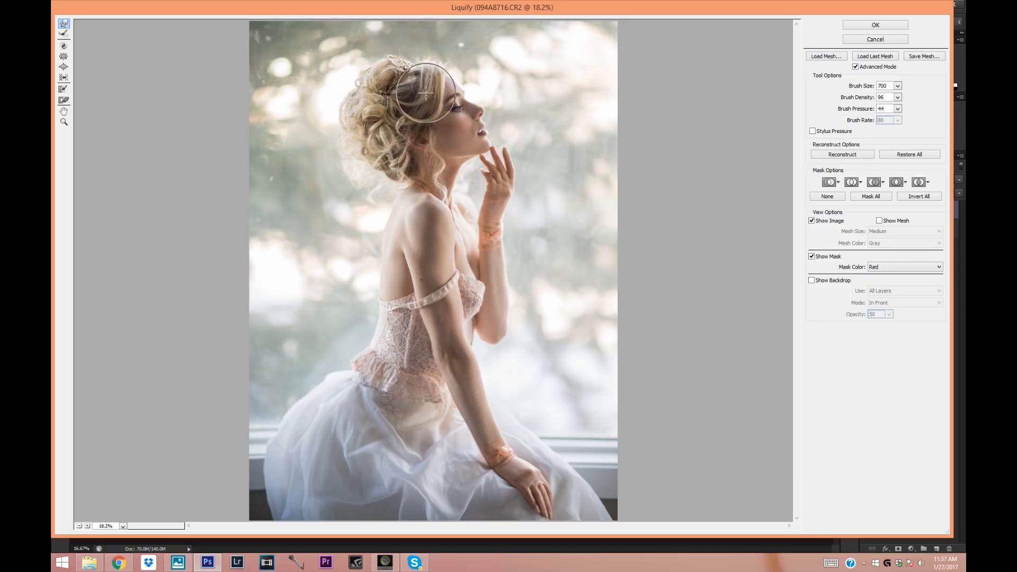
{"action": "key", "text": "bracketleft"}
{"action": "key", "text": "bracketleft"}
{"action": "key", "text": "bracketleft"}
{"action": "key", "text": "bracketleft"}
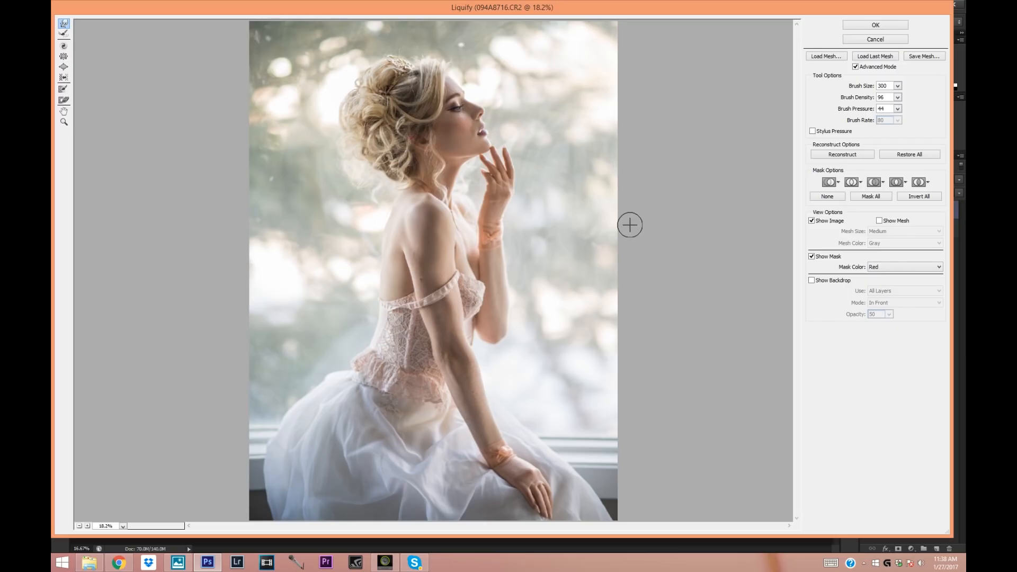
{"action": "left_click", "coordinate": [856, 25]}
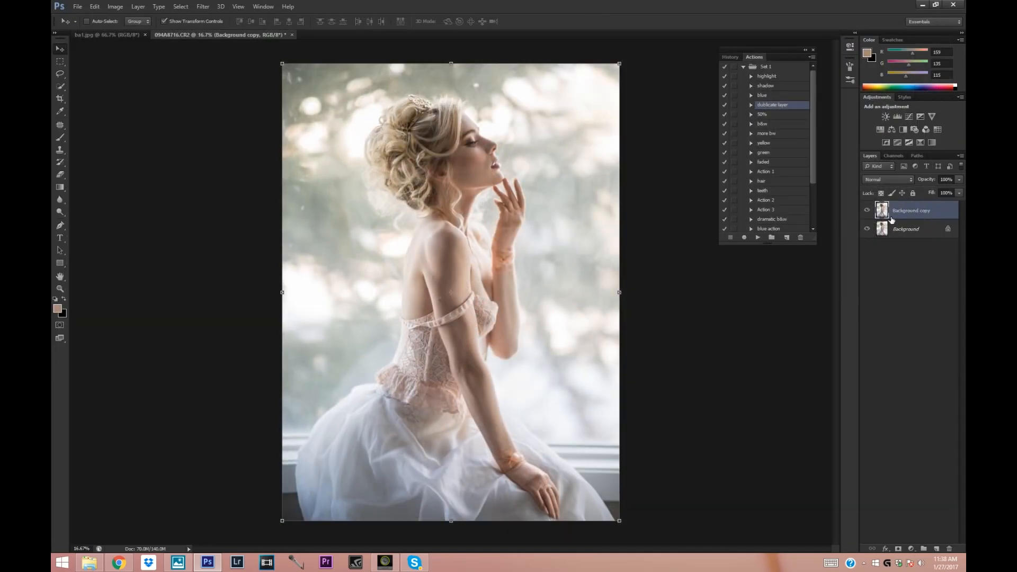
Compare the liquified Background copy with the original by repeatedly hiding and showing it.
{"action": "left_click", "coordinate": [867, 211]}
{"action": "left_click", "coordinate": [868, 211]}
{"action": "left_click", "coordinate": [868, 210]}
{"action": "left_click", "coordinate": [868, 210]}
{"action": "left_click", "coordinate": [61, 174]}
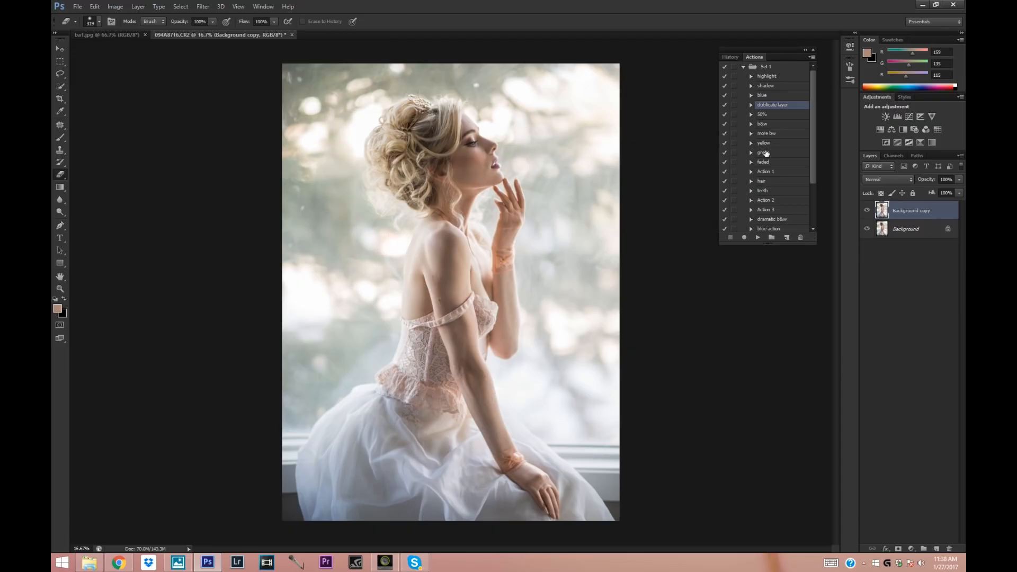
{"action": "left_click", "coordinate": [869, 212]}
{"action": "left_click", "coordinate": [869, 212]}
{"action": "left_click", "coordinate": [868, 211]}
{"action": "left_click", "coordinate": [869, 212]}
Merge the liquified copy into the Background, then duplicate the Background layer as Background copy.
{"action": "right_click", "coordinate": [914, 233]}
{"action": "left_click", "coordinate": [890, 289]}
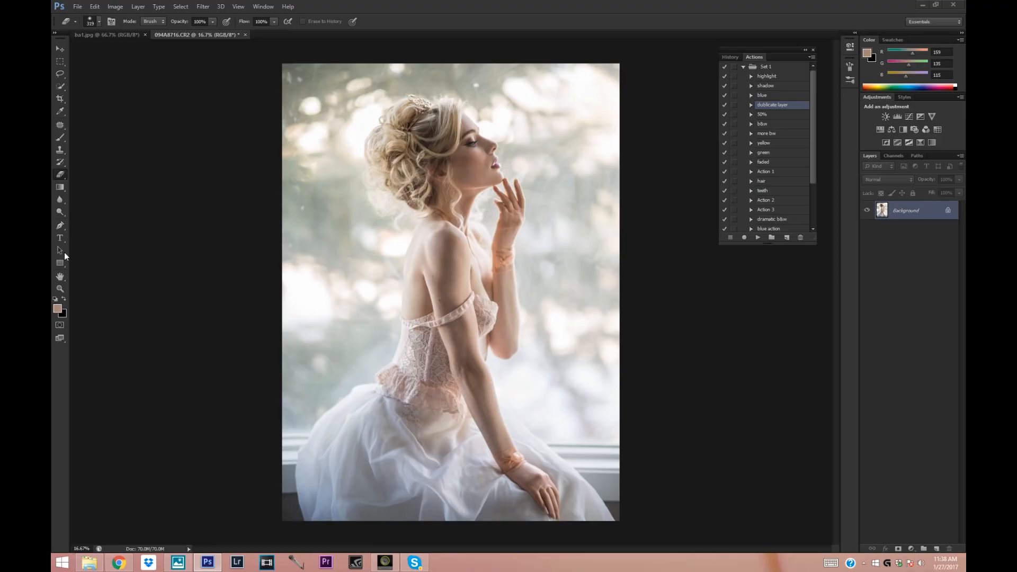
{"action": "left_click", "coordinate": [60, 290]}
{"action": "left_click_drag", "start_coordinate": [455, 123], "coordinate": [471, 137]}
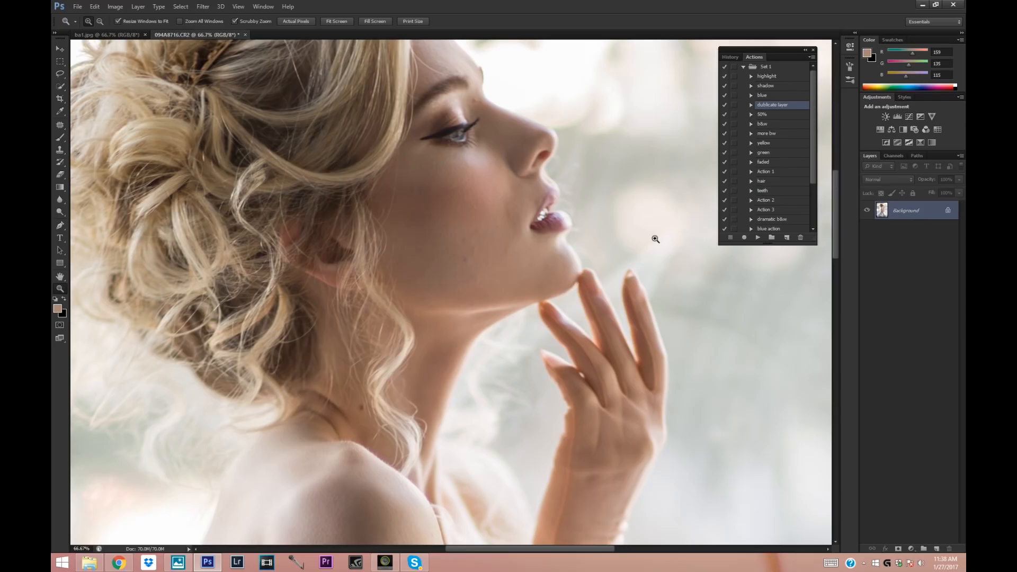
{"action": "right_click", "coordinate": [892, 221]}
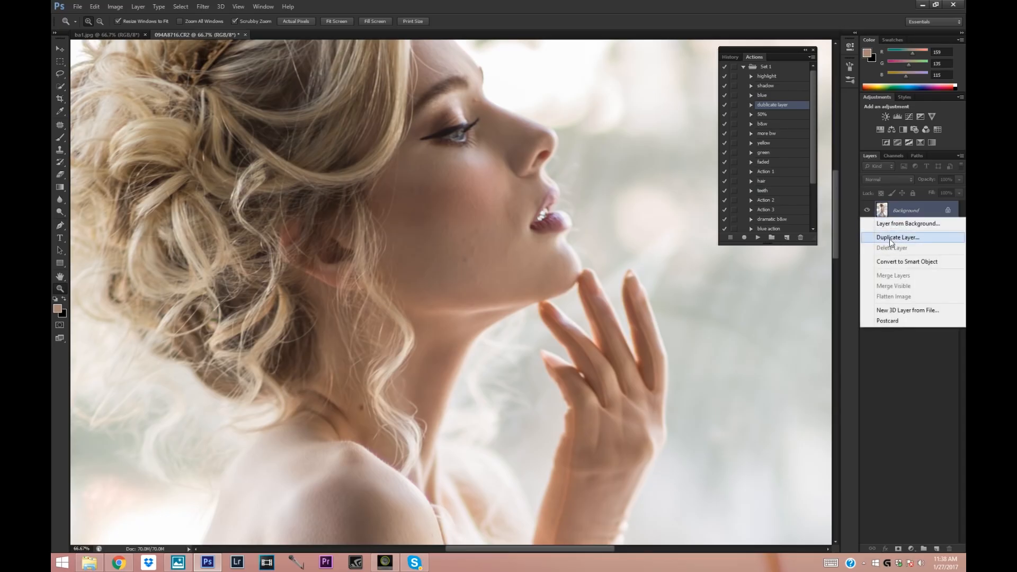
{"action": "left_click", "coordinate": [922, 234]}
{"action": "left_click", "coordinate": [591, 175]}
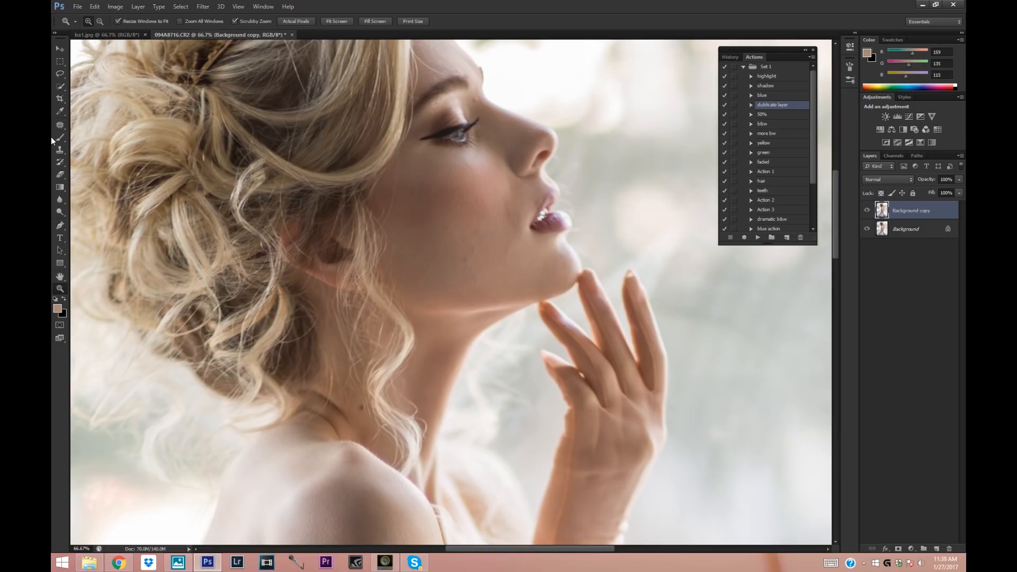
Remove the blemishes on the lower cheek by patching them with clean nearby skin using the Patch tool.
{"action": "left_click", "coordinate": [61, 125]}
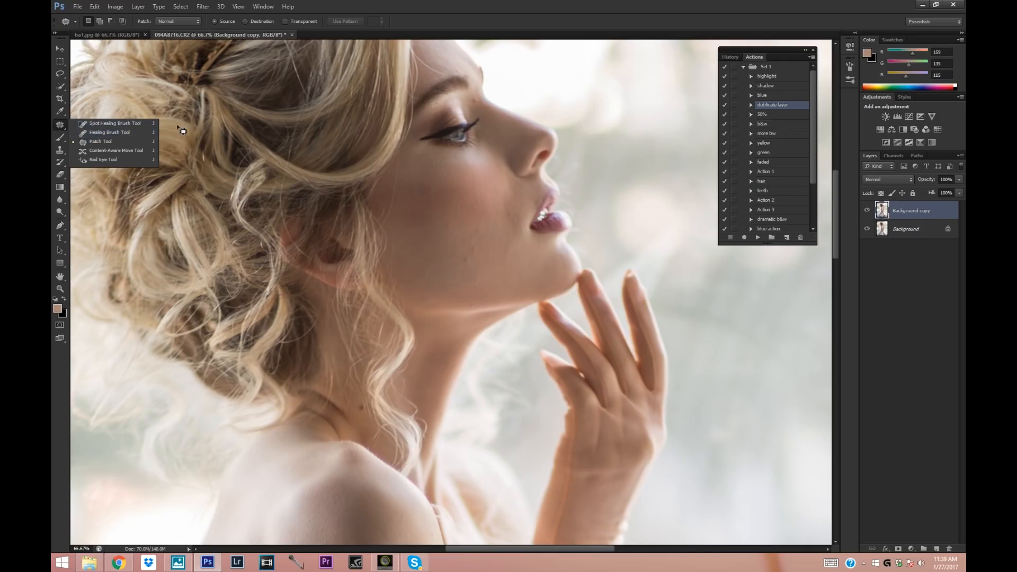
{"action": "left_click", "coordinate": [182, 129]}
{"action": "left_click", "coordinate": [60, 125]}
{"action": "left_click", "coordinate": [96, 132]}
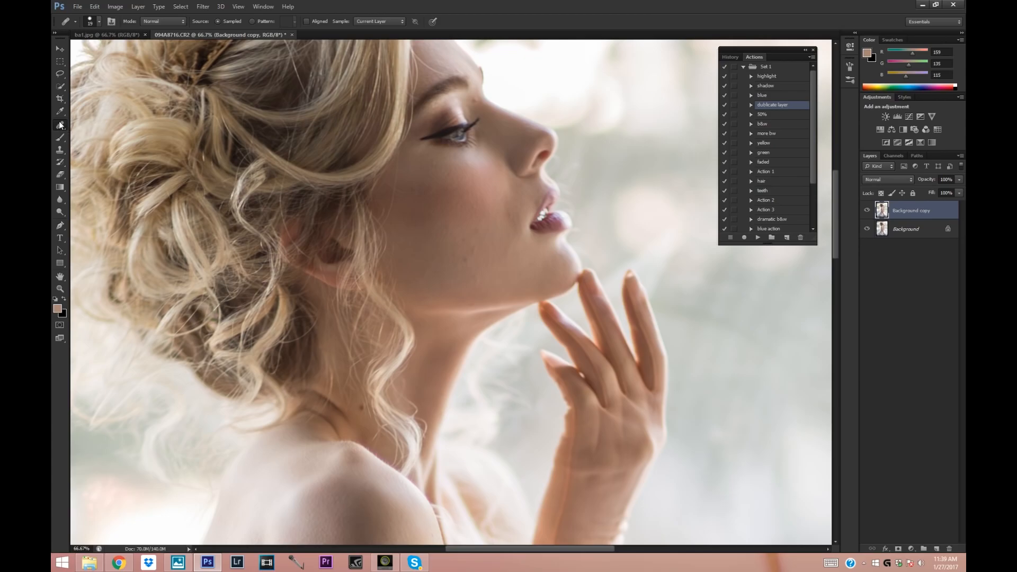
{"action": "left_click", "coordinate": [61, 125]}
{"action": "left_click", "coordinate": [87, 138]}
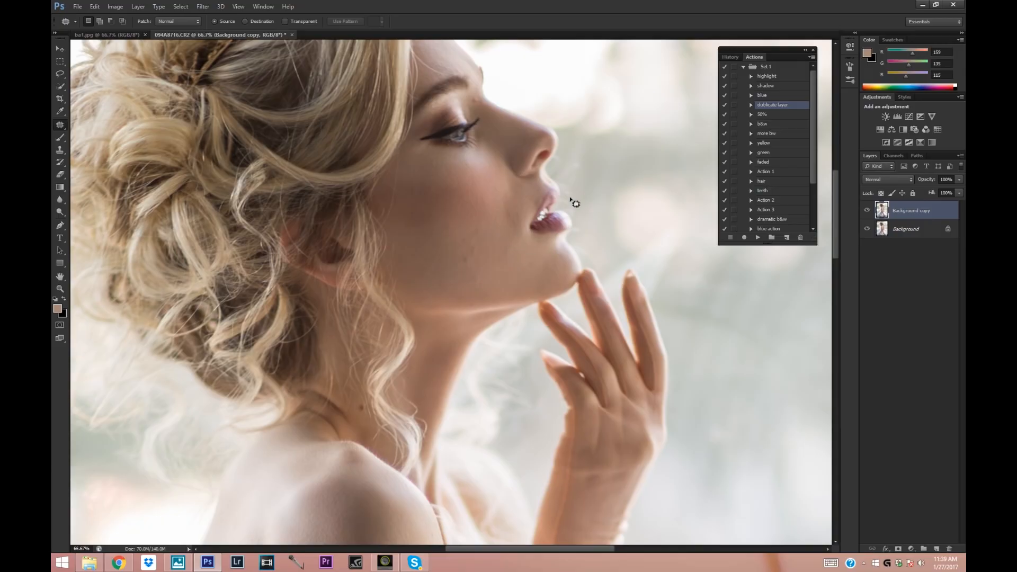
{"action": "left_click", "coordinate": [60, 288]}
{"action": "left_click", "coordinate": [514, 212]}
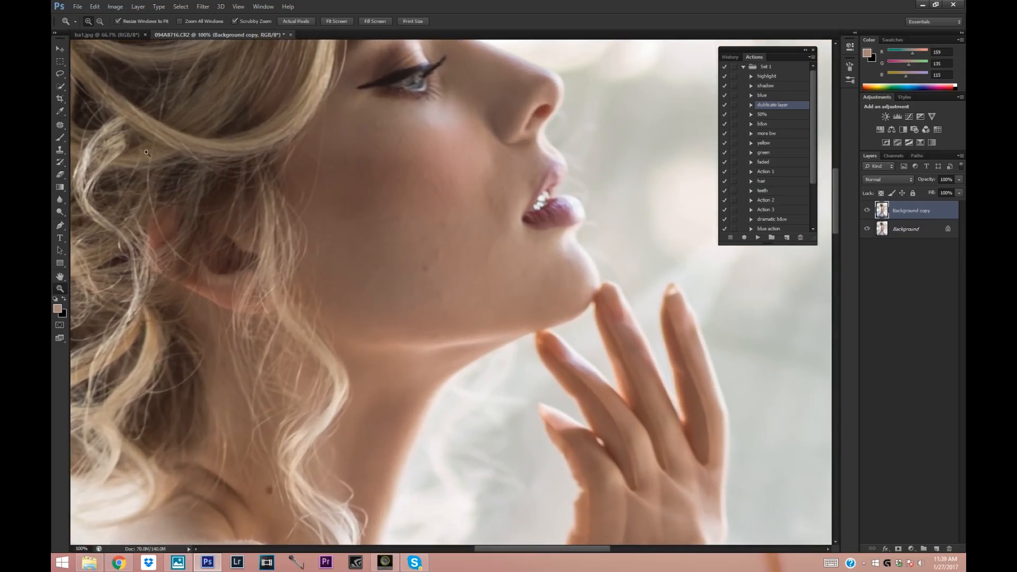
{"action": "left_click", "coordinate": [60, 125]}
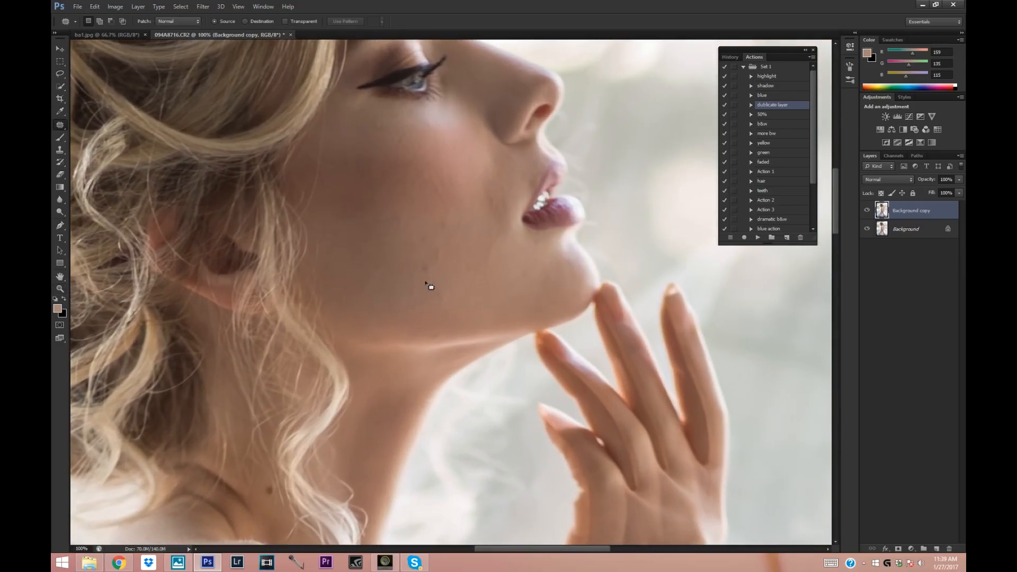
{"action": "left_click_drag", "start_coordinate": [442, 264], "coordinate": [485, 291]}
{"action": "key", "text": "ctrl+d"}
{"action": "mouse_move", "coordinate": [493, 220]}
{"action": "left_mouse_down"}
{"action": "mouse_move", "coordinate": [488, 207]}
{"action": "mouse_move", "coordinate": [478, 245]}
{"action": "mouse_move", "coordinate": [484, 266]}
{"action": "left_mouse_up"}
{"action": "key", "text": "ctrl+d"}
Patch the small blemishes and uneven skin on the chin and around the corner of the mouth.
{"action": "key", "text": "ctrl+d"}
{"action": "left_click_drag", "start_coordinate": [484, 266], "coordinate": [482, 242]}
{"action": "left_click_drag", "start_coordinate": [518, 280], "coordinate": [516, 277]}
{"action": "left_click_drag", "start_coordinate": [521, 281], "coordinate": [512, 295]}
{"action": "key", "text": "ctrl+d"}
{"action": "left_click_drag", "start_coordinate": [522, 258], "coordinate": [498, 271]}
{"action": "mouse_move", "coordinate": [486, 273]}
{"action": "left_mouse_down"}
{"action": "mouse_move", "coordinate": [484, 244]}
{"action": "mouse_move", "coordinate": [486, 273]}
{"action": "left_mouse_up"}
{"action": "left_click_drag", "start_coordinate": [489, 264], "coordinate": [520, 237]}
{"action": "key", "text": "ctrl+d"}
{"action": "mouse_move", "coordinate": [510, 222]}
{"action": "left_mouse_down"}
{"action": "mouse_move", "coordinate": [488, 233]}
{"action": "mouse_move", "coordinate": [508, 244]}
{"action": "left_mouse_up"}
{"action": "key", "text": "ctrl+d"}
{"action": "mouse_move", "coordinate": [520, 199]}
{"action": "left_mouse_down"}
{"action": "mouse_move", "coordinate": [503, 200]}
{"action": "mouse_move", "coordinate": [523, 193]}
{"action": "left_mouse_up"}
Patch the remaining dark spots on the middle of the cheek and above the jawline.
{"action": "key", "text": "ctrl+d"}
{"action": "key", "text": "ctrl+d"}
{"action": "key", "text": "ctrl+d"}
{"action": "mouse_move", "coordinate": [421, 263]}
{"action": "left_mouse_down"}
{"action": "mouse_move", "coordinate": [415, 290]}
{"action": "mouse_move", "coordinate": [398, 288]}
{"action": "mouse_move", "coordinate": [440, 302]}
{"action": "mouse_move", "coordinate": [433, 296]}
{"action": "left_mouse_up"}
{"action": "key", "text": "ctrl+d"}
{"action": "key", "text": "ctrl+d"}
{"action": "mouse_move", "coordinate": [444, 296]}
{"action": "left_mouse_down"}
{"action": "mouse_move", "coordinate": [471, 290]}
{"action": "mouse_move", "coordinate": [443, 290]}
{"action": "left_mouse_up"}
{"action": "left_click_drag", "start_coordinate": [444, 286], "coordinate": [471, 292]}
{"action": "key", "text": "ctrl+d"}
{"action": "mouse_move", "coordinate": [449, 232]}
{"action": "left_mouse_down"}
{"action": "mouse_move", "coordinate": [452, 223]}
{"action": "mouse_move", "coordinate": [450, 233]}
{"action": "left_mouse_up"}
{"action": "mouse_move", "coordinate": [450, 232]}
{"action": "left_mouse_down"}
{"action": "mouse_move", "coordinate": [416, 233]}
{"action": "mouse_move", "coordinate": [436, 255]}
{"action": "mouse_move", "coordinate": [466, 226]}
{"action": "left_mouse_up"}
{"action": "key", "text": "ctrl+d"}
{"action": "key", "text": "ctrl+d"}
{"action": "mouse_move", "coordinate": [468, 227]}
{"action": "left_mouse_down"}
{"action": "mouse_move", "coordinate": [442, 252]}
{"action": "mouse_move", "coordinate": [459, 245]}
{"action": "left_mouse_up"}
{"action": "key", "text": "ctrl+d"}
{"action": "left_click_drag", "start_coordinate": [440, 293], "coordinate": [450, 301]}
{"action": "key", "text": "ctrl+d"}
Even out the upper cheek and the skin between the nose and mouth with further patches.
{"action": "left_click_drag", "start_coordinate": [427, 197], "coordinate": [438, 199]}
{"action": "left_click_drag", "start_coordinate": [440, 194], "coordinate": [476, 173]}
{"action": "mouse_move", "coordinate": [426, 137]}
{"action": "left_mouse_down"}
{"action": "mouse_move", "coordinate": [434, 132]}
{"action": "mouse_move", "coordinate": [428, 139]}
{"action": "left_mouse_up"}
{"action": "left_click_drag", "start_coordinate": [342, 161], "coordinate": [352, 147]}
{"action": "mouse_move", "coordinate": [417, 246]}
{"action": "left_mouse_down"}
{"action": "mouse_move", "coordinate": [424, 239]}
{"action": "mouse_move", "coordinate": [419, 246]}
{"action": "left_mouse_up"}
{"action": "left_click_drag", "start_coordinate": [458, 309], "coordinate": [475, 269]}
{"action": "mouse_move", "coordinate": [475, 269]}
{"action": "left_mouse_down"}
{"action": "mouse_move", "coordinate": [439, 264]}
{"action": "mouse_move", "coordinate": [444, 233]}
{"action": "left_mouse_up"}
{"action": "left_click", "coordinate": [371, 291]}
{"action": "left_click_drag", "start_coordinate": [521, 233], "coordinate": [504, 169]}
{"action": "left_click", "coordinate": [498, 204]}
{"action": "left_click", "coordinate": [506, 174]}
{"action": "scroll", "coordinate": [493, 233], "scroll_direction": "up", "scroll_amount": 3}
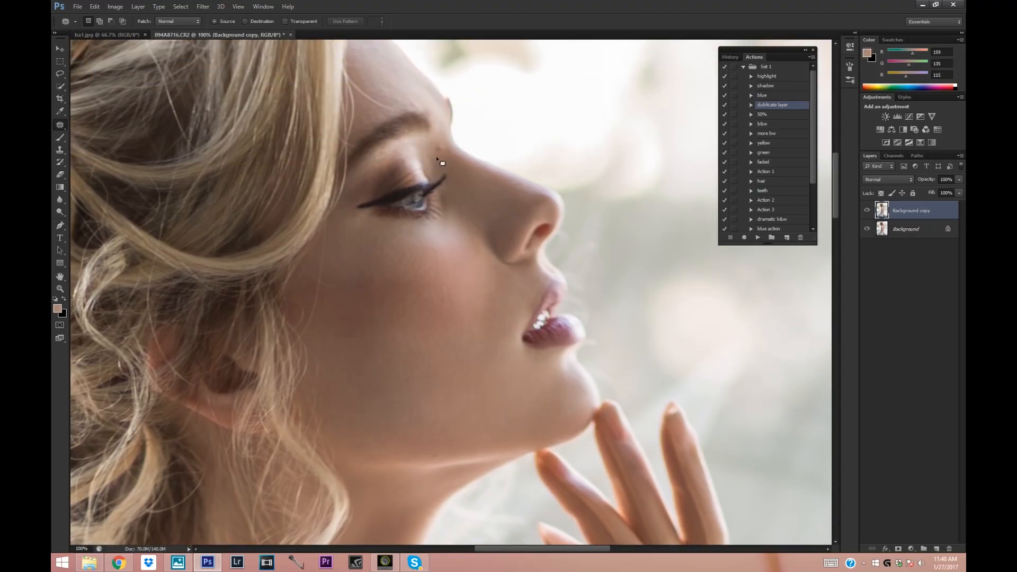
Patch the uneven skin on the cheek and the blemishes on the forehead above the eyebrow.
{"action": "left_click_drag", "start_coordinate": [379, 296], "coordinate": [383, 292]}
{"action": "left_click_drag", "start_coordinate": [383, 294], "coordinate": [393, 257]}
{"action": "left_click", "coordinate": [416, 295]}
{"action": "left_click", "coordinate": [418, 102]}
{"action": "left_click_drag", "start_coordinate": [388, 94], "coordinate": [392, 81]}
{"action": "mouse_move", "coordinate": [385, 68]}
{"action": "left_mouse_down"}
{"action": "mouse_move", "coordinate": [416, 93]}
{"action": "mouse_move", "coordinate": [405, 100]}
{"action": "left_mouse_up"}
{"action": "left_click", "coordinate": [416, 92]}
{"action": "mouse_move", "coordinate": [391, 97]}
{"action": "left_mouse_down"}
{"action": "mouse_move", "coordinate": [404, 99]}
{"action": "mouse_move", "coordinate": [403, 77]}
{"action": "left_mouse_up"}
{"action": "left_click", "coordinate": [411, 82]}
{"action": "left_click_drag", "start_coordinate": [836, 207], "coordinate": [836, 198]}
{"action": "mouse_move", "coordinate": [372, 120]}
{"action": "left_mouse_down"}
{"action": "mouse_move", "coordinate": [364, 96]}
{"action": "mouse_move", "coordinate": [372, 109]}
{"action": "mouse_move", "coordinate": [354, 106]}
{"action": "mouse_move", "coordinate": [402, 139]}
{"action": "left_mouse_up"}
{"action": "left_click", "coordinate": [378, 108]}
{"action": "left_click", "coordinate": [375, 126]}
{"action": "left_click", "coordinate": [510, 193]}
Patch the blemishes on the skin of the shoulder and upper arm at 50% zoom.
{"action": "left_click_drag", "start_coordinate": [836, 175], "coordinate": [834, 206]}
{"action": "key", "text": "z"}
{"action": "left_click", "coordinate": [112, 59]}
{"action": "left_click", "coordinate": [112, 59]}
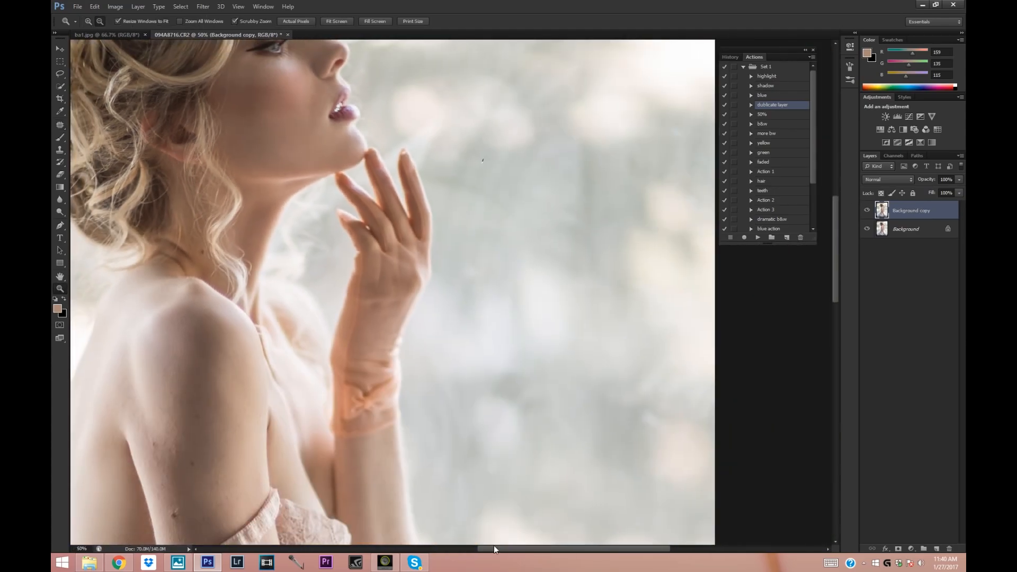
{"action": "left_click_drag", "start_coordinate": [496, 549], "coordinate": [454, 549]}
{"action": "left_click_drag", "start_coordinate": [835, 216], "coordinate": [835, 267]}
{"action": "key", "text": "j"}
{"action": "mouse_move", "coordinate": [347, 197]}
{"action": "left_mouse_down"}
{"action": "mouse_move", "coordinate": [352, 209]}
{"action": "mouse_move", "coordinate": [337, 229]}
{"action": "left_mouse_up"}
{"action": "mouse_move", "coordinate": [334, 232]}
{"action": "left_mouse_down"}
{"action": "mouse_move", "coordinate": [351, 203]}
{"action": "mouse_move", "coordinate": [345, 187]}
{"action": "left_mouse_up"}
{"action": "left_click_drag", "start_coordinate": [342, 192], "coordinate": [344, 221]}
{"action": "left_click_drag", "start_coordinate": [346, 136], "coordinate": [334, 132]}
{"action": "left_click_drag", "start_coordinate": [831, 260], "coordinate": [831, 299]}
{"action": "mouse_move", "coordinate": [836, 294]}
{"action": "left_mouse_down"}
{"action": "mouse_move", "coordinate": [838, 349]}
{"action": "mouse_move", "coordinate": [832, 207]}
{"action": "left_mouse_up"}
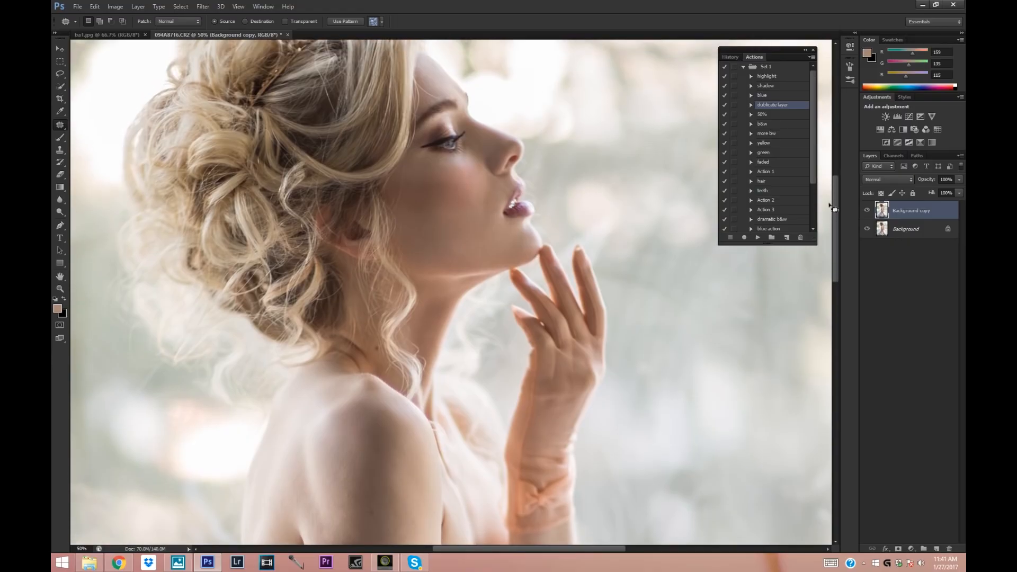
Compare the skin-retouched copy with the original Background at a wider view by hiding and showing it.
{"action": "left_click", "coordinate": [60, 289]}
{"action": "left_click", "coordinate": [335, 159]}
{"action": "left_click", "coordinate": [453, 201]}
{"action": "left_click", "coordinate": [89, 21]}
{"action": "left_click", "coordinate": [359, 167]}
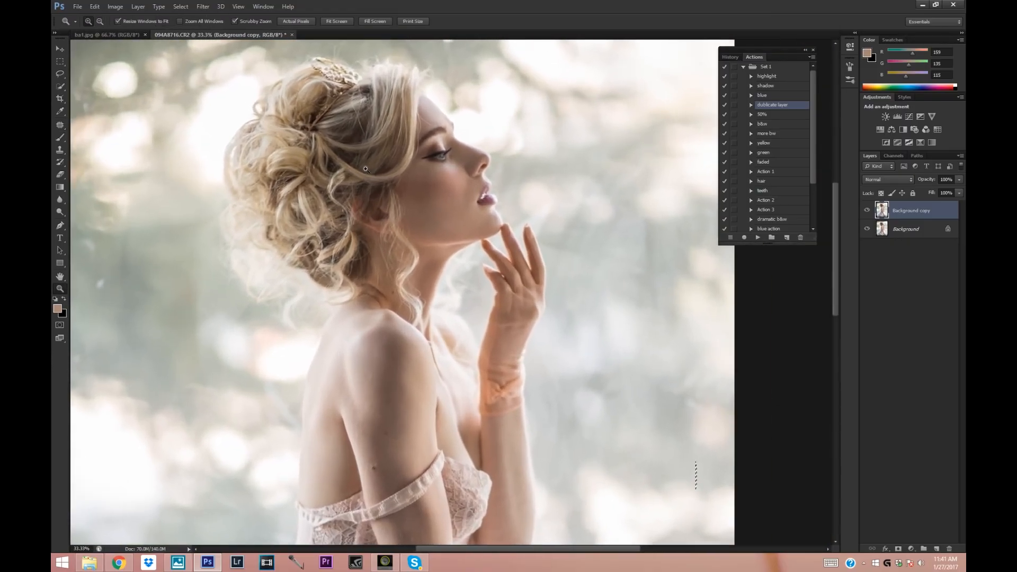
{"action": "left_click", "coordinate": [471, 206]}
{"action": "left_click", "coordinate": [868, 209]}
{"action": "left_click", "coordinate": [868, 210]}
{"action": "left_click", "coordinate": [868, 210]}
{"action": "left_click", "coordinate": [868, 210]}
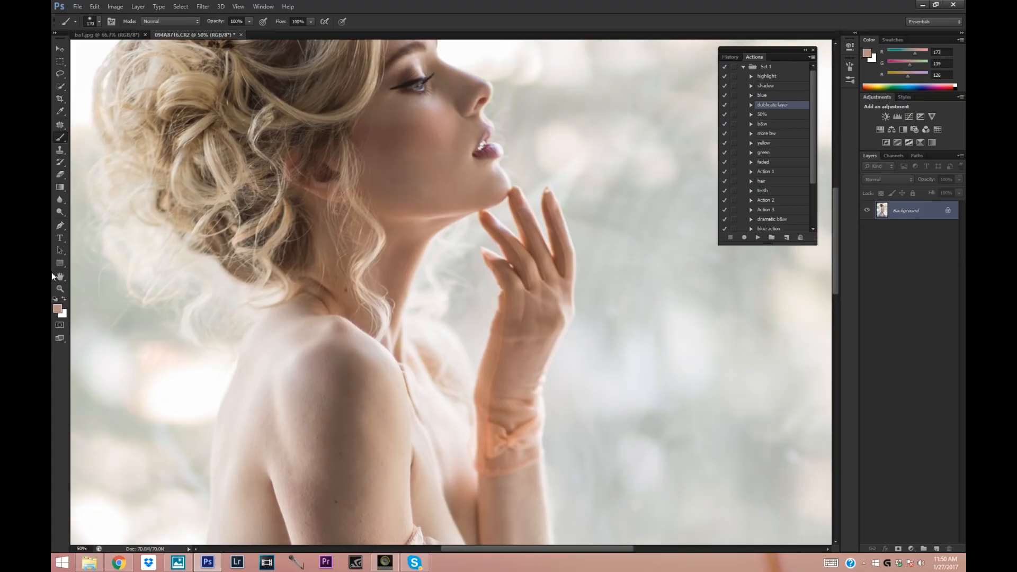
Duplicate the Background layer as Background copy, lower the copy's opacity to 39%, and select the Patch tool.
{"action": "left_click", "coordinate": [59, 290]}
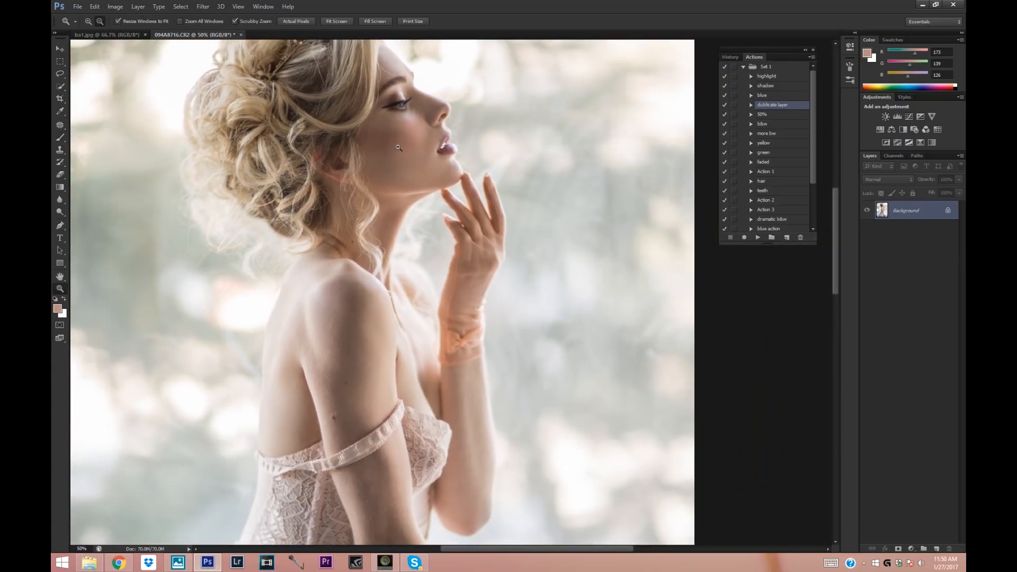
{"action": "left_click", "coordinate": [366, 145], "text": "alt"}
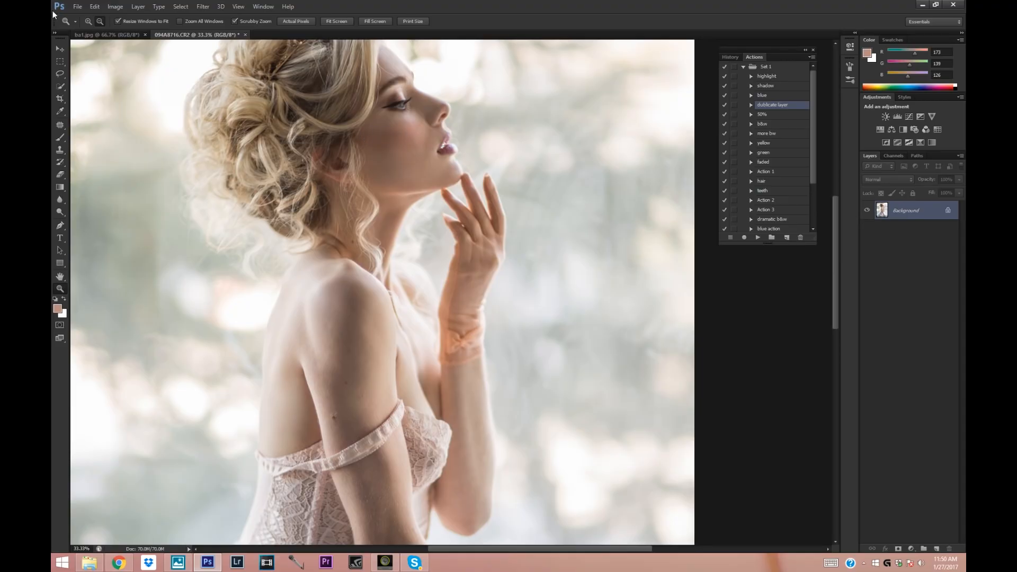
{"action": "left_click", "coordinate": [321, 114]}
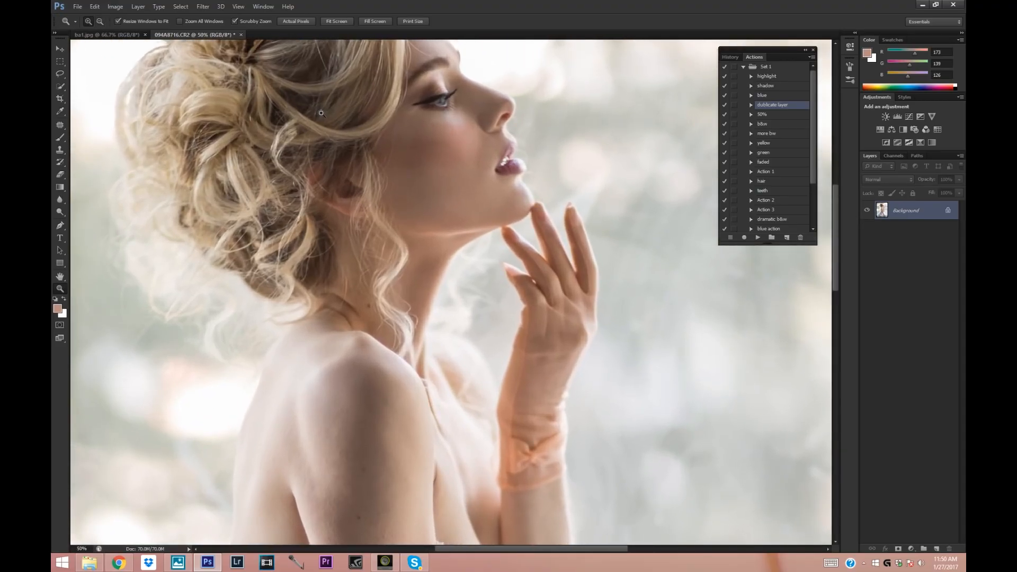
{"action": "right_click", "coordinate": [926, 219]}
{"action": "left_click", "coordinate": [906, 235]}
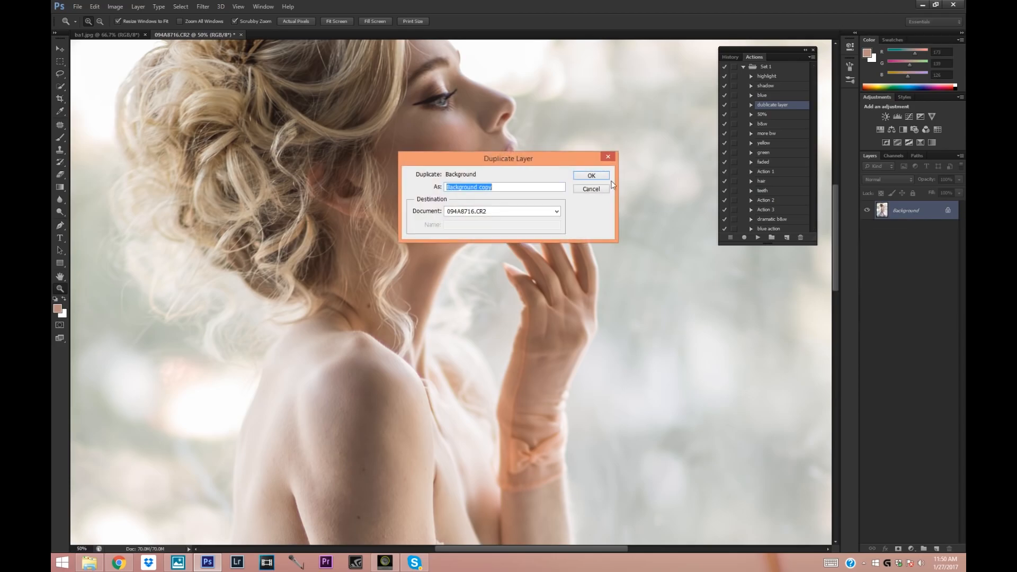
{"action": "left_click", "coordinate": [591, 176]}
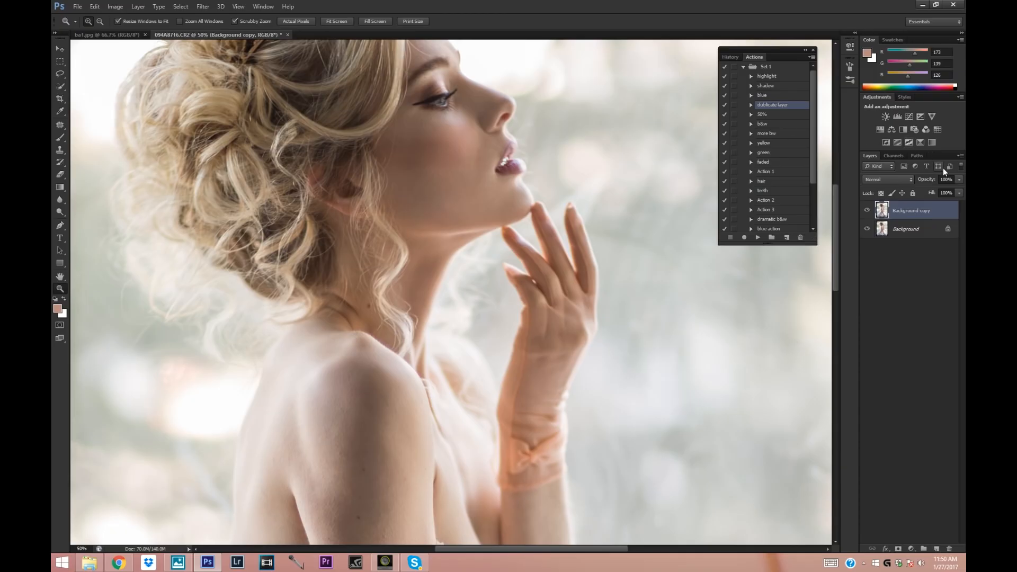
{"action": "left_click", "coordinate": [959, 193]}
{"action": "left_click", "coordinate": [60, 125]}
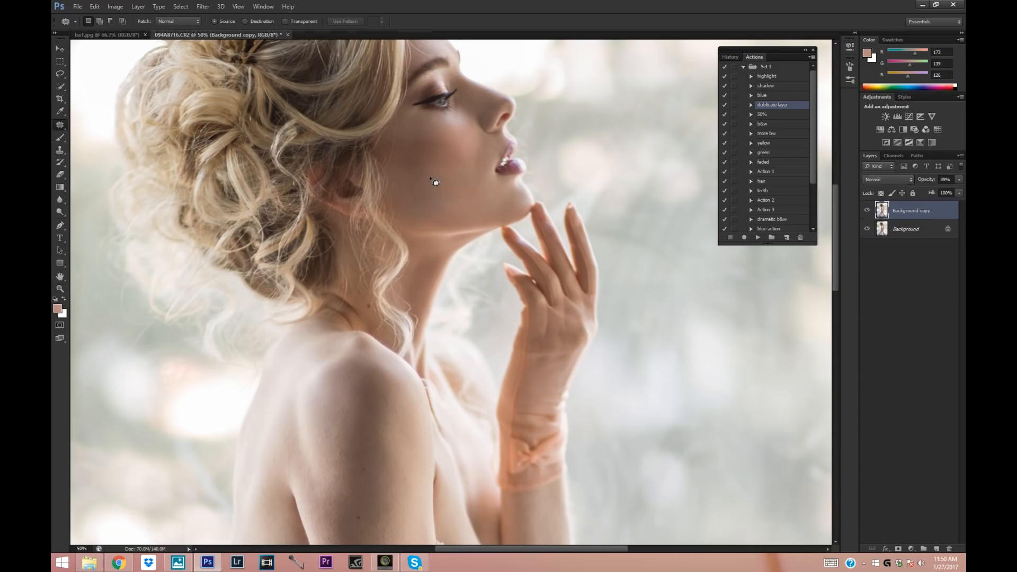
Patch the uneven skin on the cheek and along the jaw on the Background copy layer.
{"action": "mouse_move", "coordinate": [434, 187]}
{"action": "left_mouse_down"}
{"action": "mouse_move", "coordinate": [432, 158]}
{"action": "mouse_move", "coordinate": [434, 182]}
{"action": "mouse_move", "coordinate": [437, 163]}
{"action": "mouse_move", "coordinate": [447, 187]}
{"action": "mouse_move", "coordinate": [404, 166]}
{"action": "left_mouse_up"}
{"action": "key", "text": "ctrl+d"}
{"action": "mouse_move", "coordinate": [448, 184]}
{"action": "left_mouse_down"}
{"action": "mouse_move", "coordinate": [454, 194]}
{"action": "mouse_move", "coordinate": [430, 186]}
{"action": "mouse_move", "coordinate": [462, 171]}
{"action": "mouse_move", "coordinate": [456, 150]}
{"action": "mouse_move", "coordinate": [415, 146]}
{"action": "mouse_move", "coordinate": [418, 175]}
{"action": "mouse_move", "coordinate": [409, 146]}
{"action": "mouse_move", "coordinate": [416, 166]}
{"action": "left_mouse_up"}
{"action": "key", "text": "ctrl+d"}
{"action": "mouse_move", "coordinate": [425, 160]}
{"action": "left_mouse_down"}
{"action": "mouse_move", "coordinate": [453, 179]}
{"action": "mouse_move", "coordinate": [438, 140]}
{"action": "mouse_move", "coordinate": [444, 164]}
{"action": "left_mouse_up"}
{"action": "left_click_drag", "start_coordinate": [443, 155], "coordinate": [423, 166]}
{"action": "left_click_drag", "start_coordinate": [423, 165], "coordinate": [414, 144]}
{"action": "left_click_drag", "start_coordinate": [474, 188], "coordinate": [475, 192]}
{"action": "mouse_move", "coordinate": [477, 194]}
{"action": "left_mouse_down"}
{"action": "mouse_move", "coordinate": [462, 216]}
{"action": "mouse_move", "coordinate": [424, 204]}
{"action": "left_mouse_up"}
{"action": "mouse_move", "coordinate": [412, 139]}
{"action": "left_mouse_down"}
{"action": "mouse_move", "coordinate": [406, 132]}
{"action": "mouse_move", "coordinate": [412, 142]}
{"action": "left_mouse_up"}
{"action": "mouse_move", "coordinate": [409, 138]}
{"action": "left_mouse_down"}
{"action": "mouse_move", "coordinate": [441, 134]}
{"action": "mouse_move", "coordinate": [434, 168]}
{"action": "mouse_move", "coordinate": [427, 164]}
{"action": "mouse_move", "coordinate": [460, 154]}
{"action": "left_mouse_up"}
{"action": "left_click", "coordinate": [404, 202]}
{"action": "mouse_move", "coordinate": [460, 158]}
{"action": "left_mouse_down"}
{"action": "mouse_move", "coordinate": [411, 178]}
{"action": "mouse_move", "coordinate": [425, 139]}
{"action": "mouse_move", "coordinate": [411, 175]}
{"action": "left_mouse_up"}
{"action": "left_click", "coordinate": [412, 182]}
{"action": "left_click", "coordinate": [412, 177]}
Compare the patched cheek with the original by hiding and showing the Background copy layer.
{"action": "left_click", "coordinate": [867, 213]}
{"action": "left_click", "coordinate": [866, 213]}
{"action": "left_click", "coordinate": [867, 212]}
{"action": "left_click", "coordinate": [867, 212]}
{"action": "left_click", "coordinate": [867, 212]}
{"action": "left_click", "coordinate": [867, 213]}
{"action": "left_click", "coordinate": [867, 213]}
Merge Background copy into Background and duplicate the merged layer as Background copy.
{"action": "right_click", "coordinate": [910, 234]}
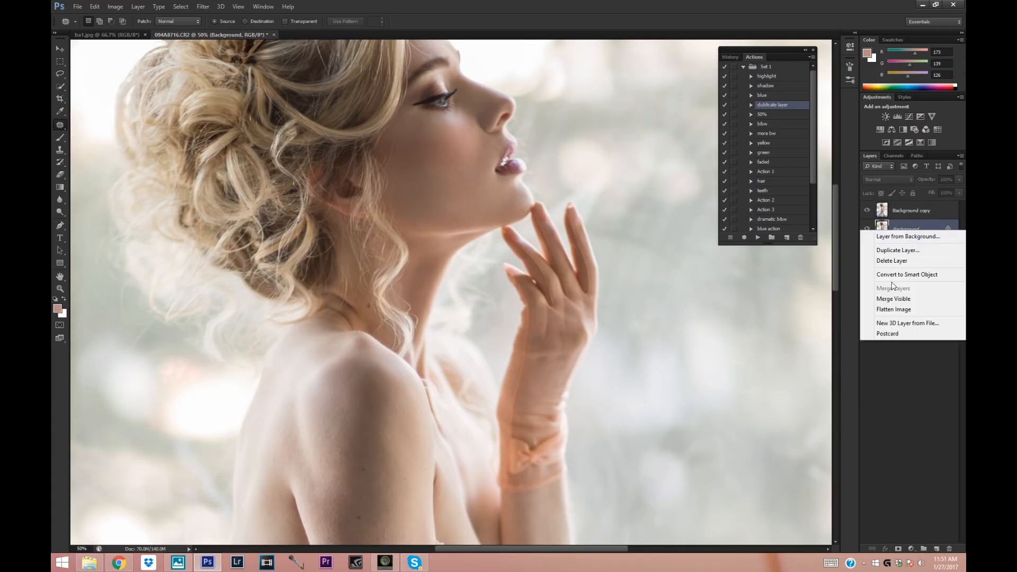
{"action": "left_click", "coordinate": [894, 208]}
{"action": "left_click", "coordinate": [904, 211]}
{"action": "right_click", "coordinate": [907, 225]}
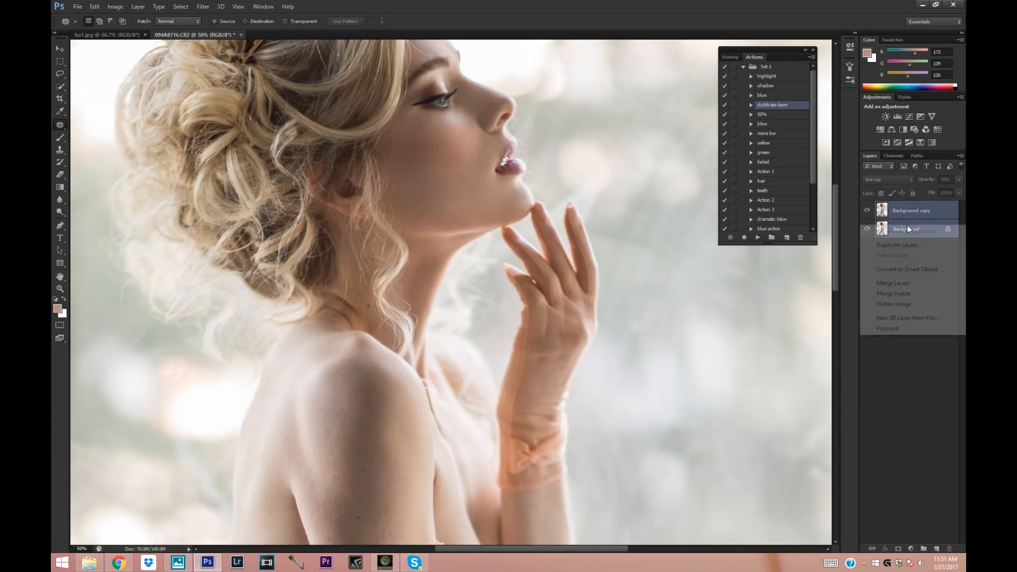
{"action": "left_click", "coordinate": [900, 285]}
{"action": "right_click", "coordinate": [901, 213]}
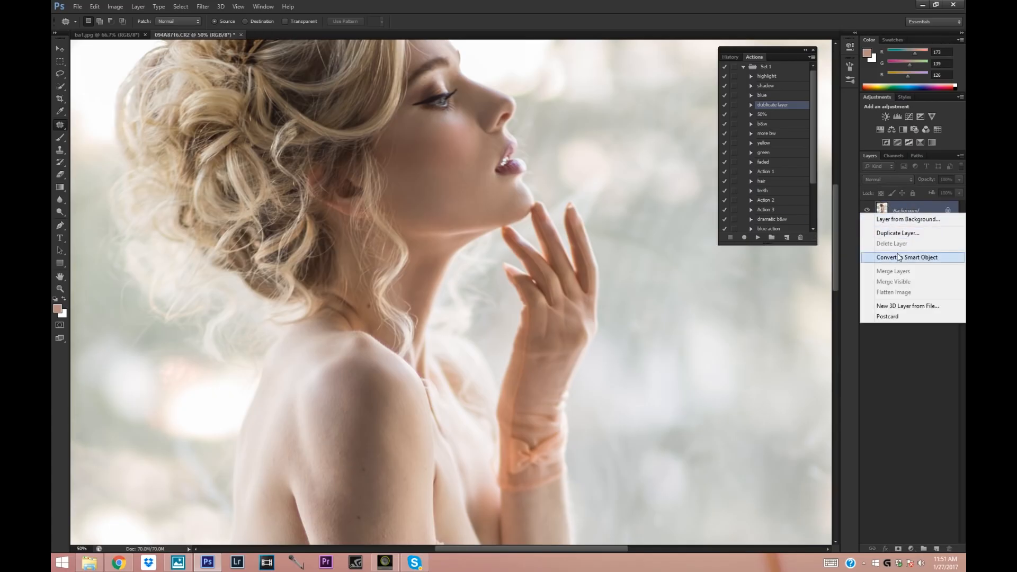
{"action": "left_click", "coordinate": [901, 236]}
{"action": "left_click", "coordinate": [610, 178]}
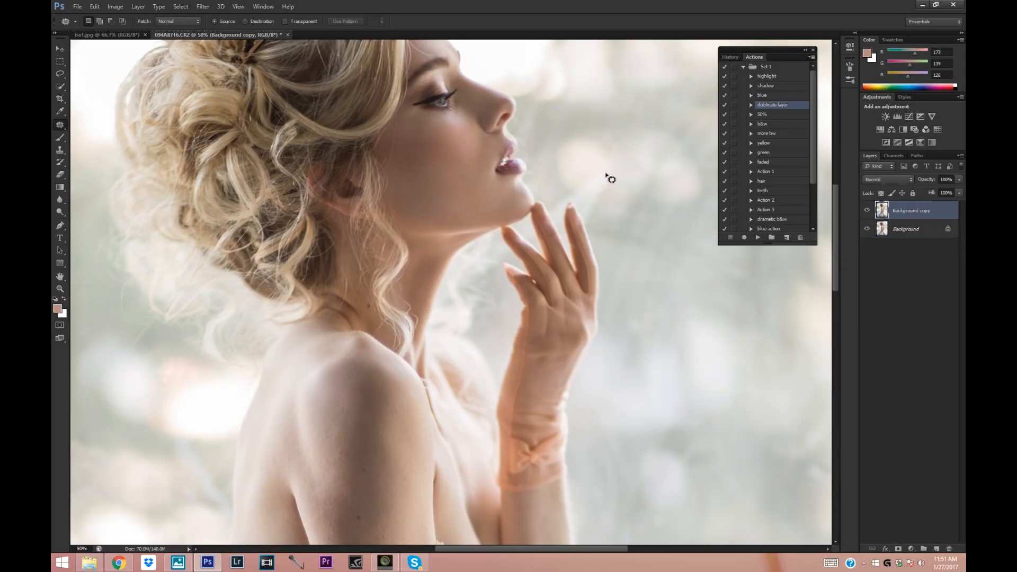
Sample the shadowed skin tone beside the hairline and ready a soft 170 px brush with 0% hardness.
{"action": "left_click", "coordinate": [63, 113]}
{"action": "left_click_drag", "start_coordinate": [408, 148], "coordinate": [211, 128]}
{"action": "left_click", "coordinate": [61, 138]}
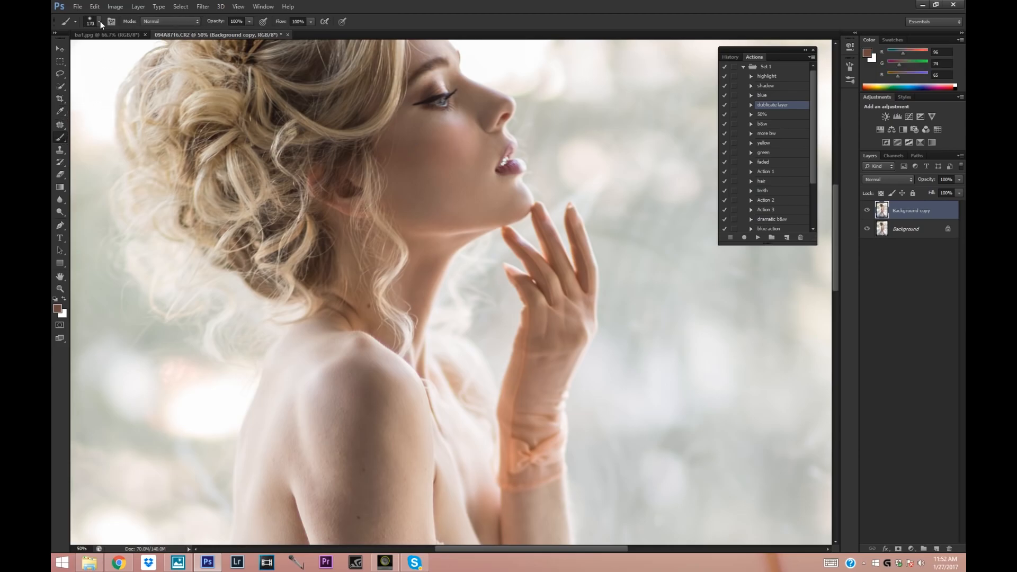
{"action": "left_click", "coordinate": [99, 22]}
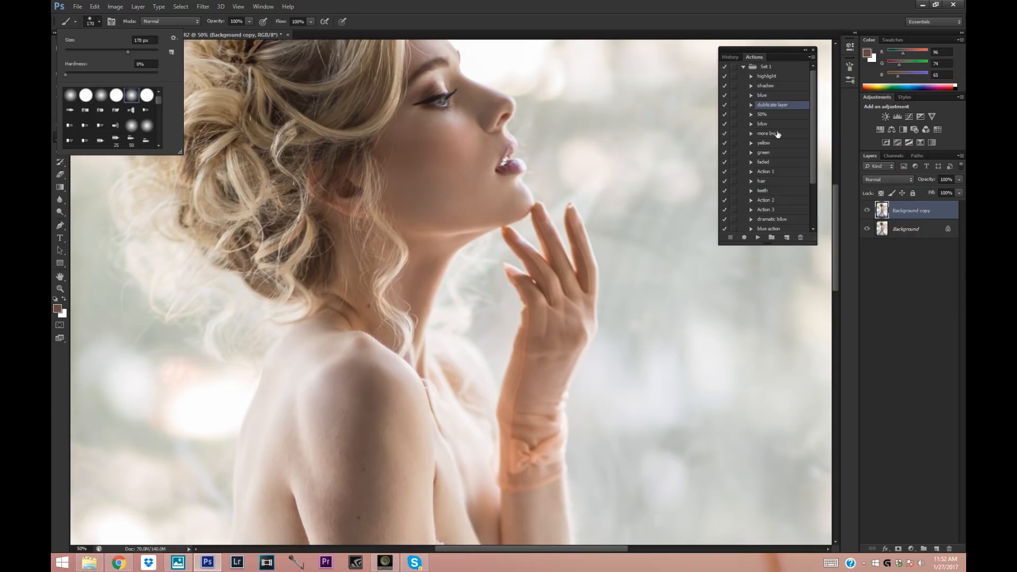
{"action": "left_click", "coordinate": [210, 211]}
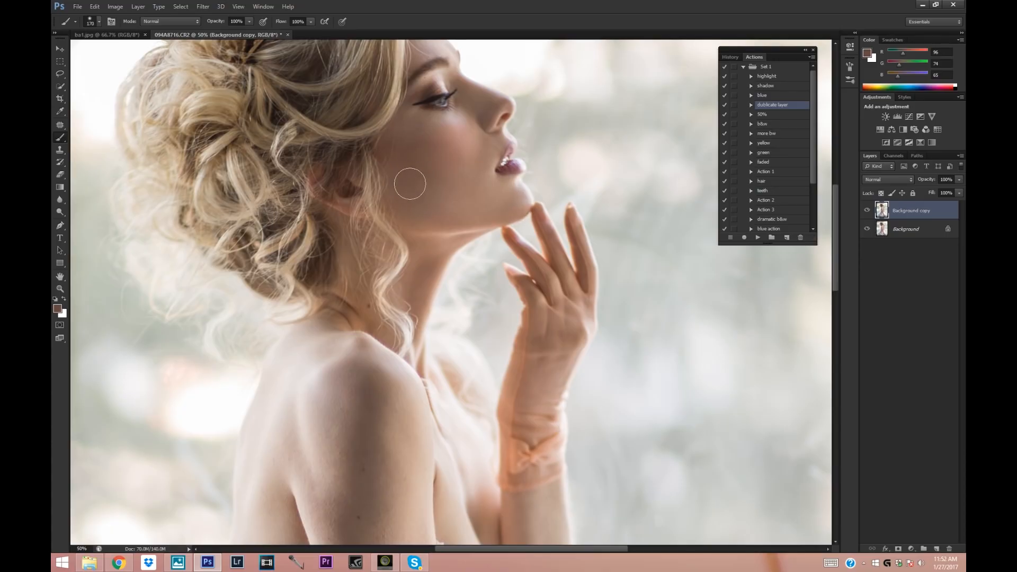
Sample skin tones from the lower cheek and near the hairline to brush over the cheek on Background copy.
{"action": "left_click", "coordinate": [958, 180]}
{"action": "left_click", "coordinate": [453, 168]}
{"action": "left_click", "coordinate": [60, 111]}
{"action": "left_click", "coordinate": [452, 207]}
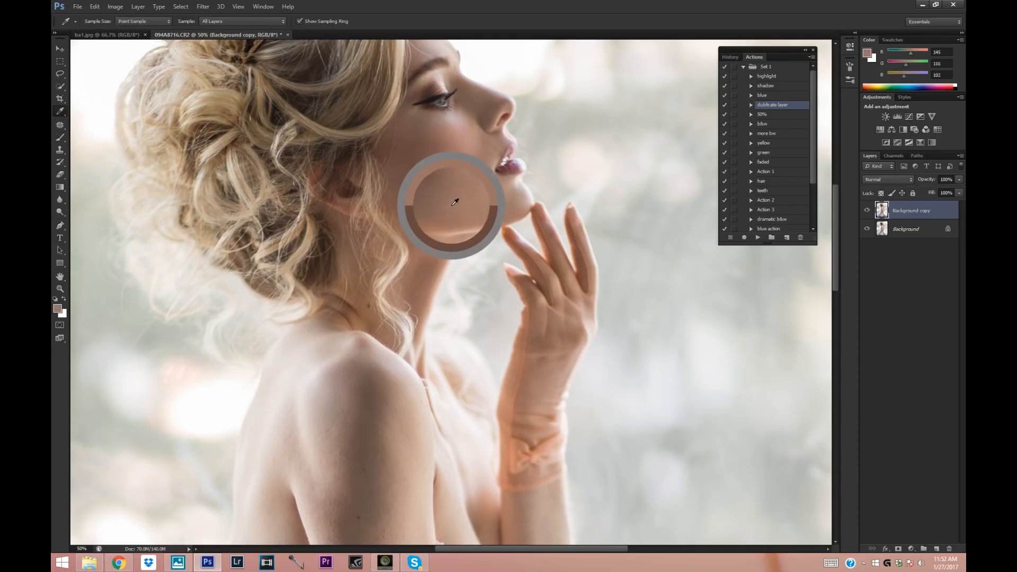
{"action": "left_click", "coordinate": [60, 137]}
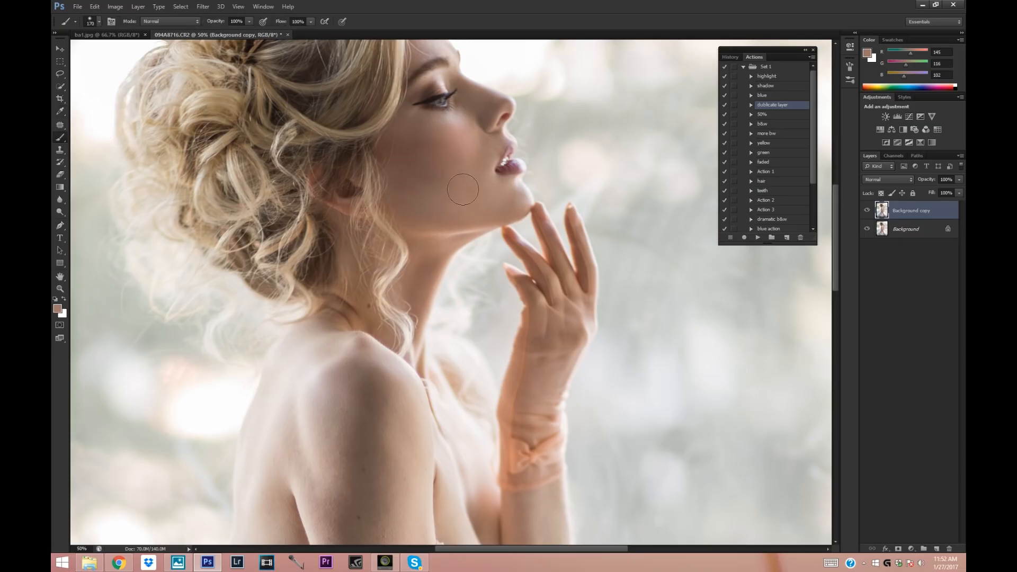
{"action": "left_click", "coordinate": [60, 111]}
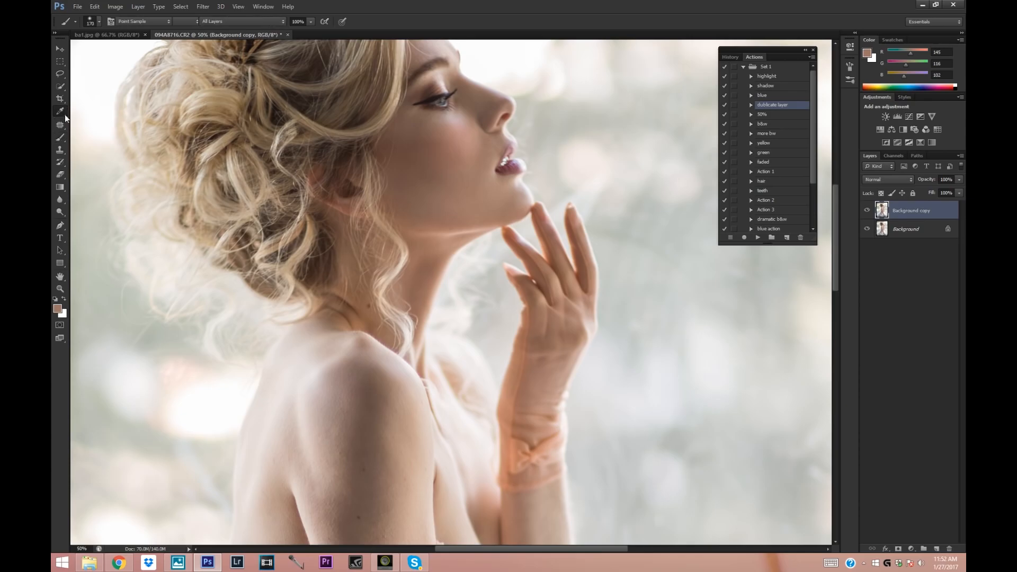
{"action": "left_click", "coordinate": [392, 145]}
{"action": "left_click", "coordinate": [61, 136]}
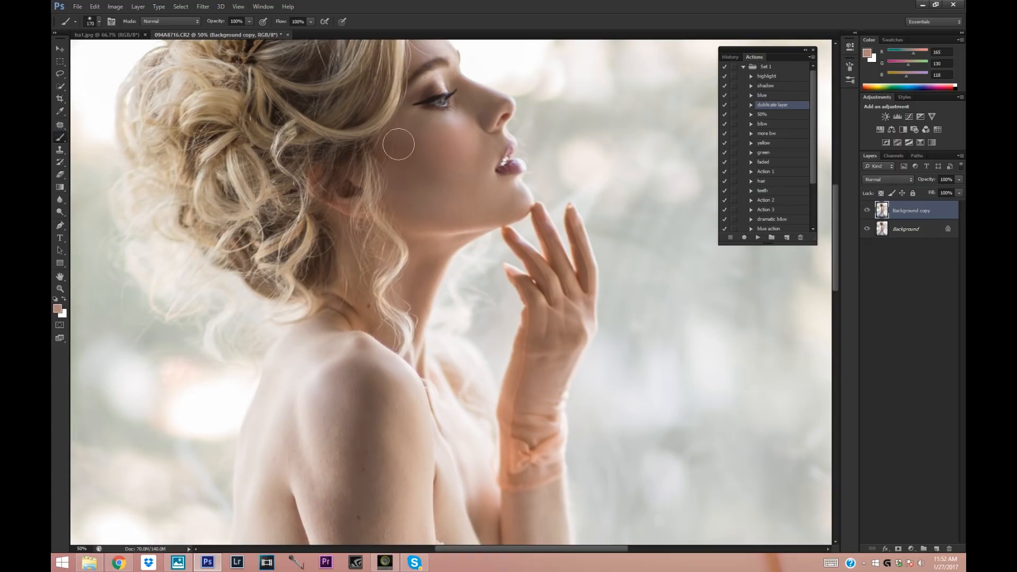
Compare the brushed cheek with the layer below by hiding and showing Background copy.
{"action": "left_click", "coordinate": [871, 211]}
{"action": "left_click", "coordinate": [872, 210]}
{"action": "left_click", "coordinate": [868, 210]}
{"action": "left_click", "coordinate": [868, 210]}
Merge the two layers, duplicate the result with the duplicate-layer action at 46% opacity, and select the Patch tool.
{"action": "left_click", "coordinate": [907, 229], "text": "shift"}
{"action": "right_click", "coordinate": [907, 231]}
{"action": "left_click", "coordinate": [894, 292]}
{"action": "left_click", "coordinate": [758, 238]}
{"action": "left_click", "coordinate": [60, 125]}
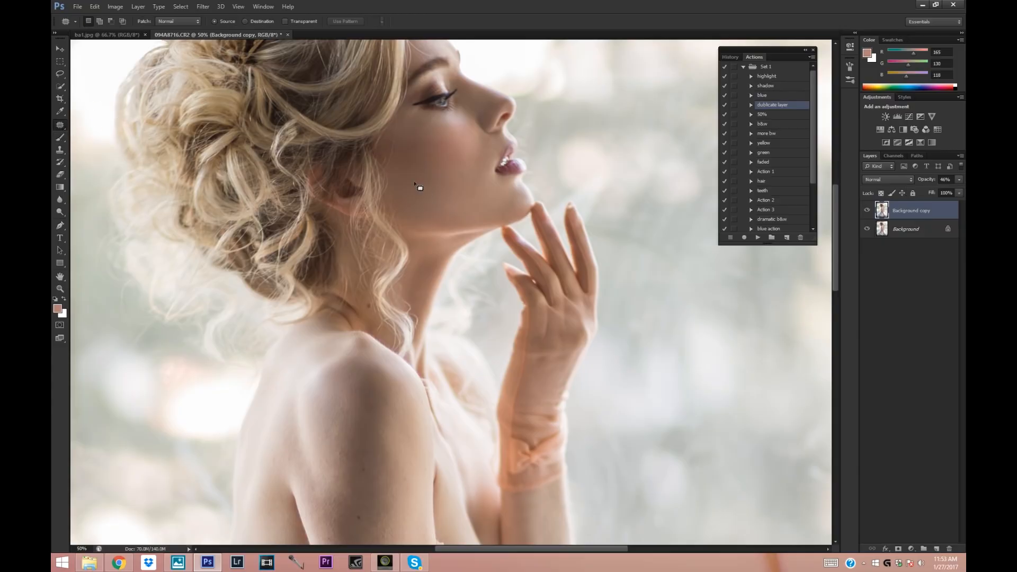
Patch the uneven skin around the eye, cheek and jaw on Background copy at 33.3% zoom.
{"action": "left_click", "coordinate": [60, 289]}
{"action": "left_click", "coordinate": [156, 53], "text": "alt"}
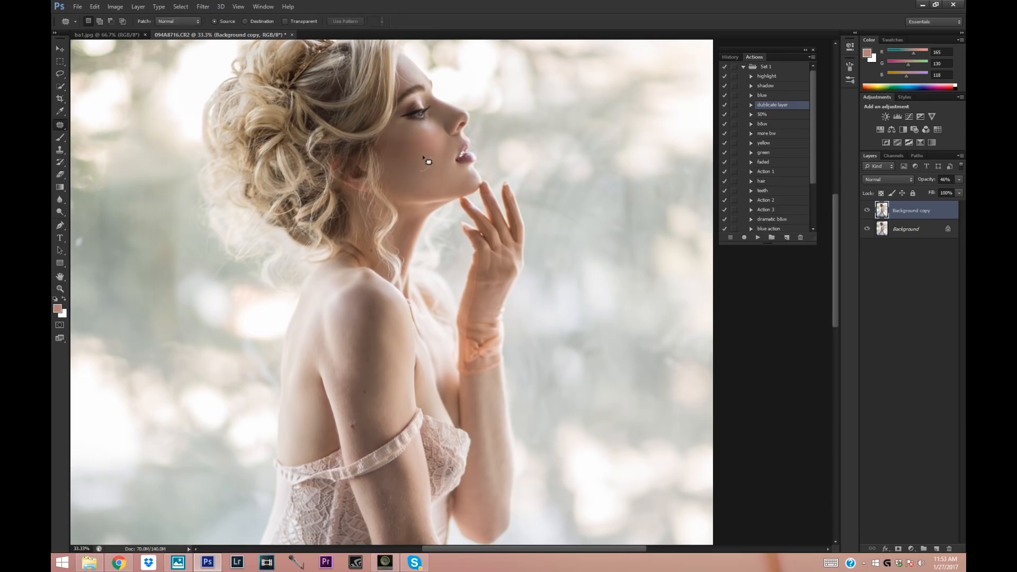
{"action": "left_click", "coordinate": [428, 120]}
{"action": "left_click", "coordinate": [430, 121]}
{"action": "left_click", "coordinate": [433, 128]}
{"action": "mouse_move", "coordinate": [442, 183]}
{"action": "left_mouse_down"}
{"action": "mouse_move", "coordinate": [438, 165]}
{"action": "mouse_move", "coordinate": [430, 178]}
{"action": "left_mouse_up"}
{"action": "left_click_drag", "start_coordinate": [452, 180], "coordinate": [452, 178]}
{"action": "left_click_drag", "start_coordinate": [424, 187], "coordinate": [413, 182]}
{"action": "left_click", "coordinate": [450, 189]}
Compare the whole portrait with and without the Background copy layer at 16.67% zoom.
{"action": "key", "text": "z"}
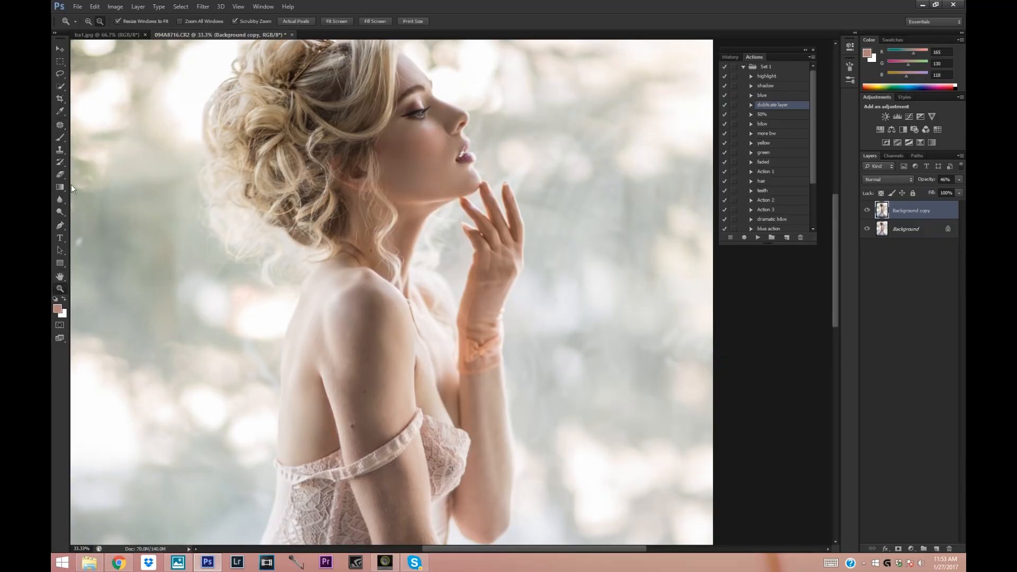
{"action": "left_click", "coordinate": [167, 100], "text": "alt"}
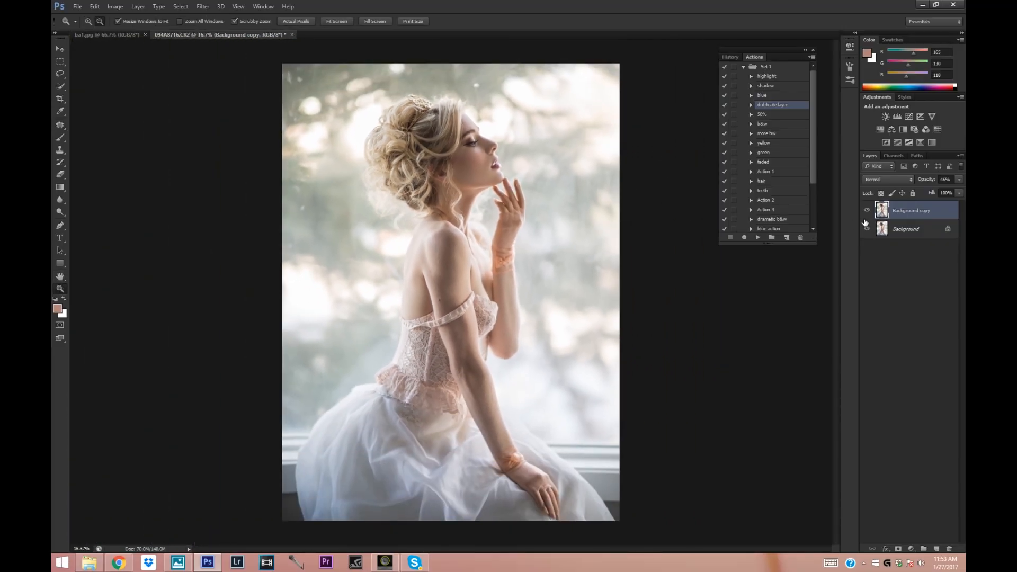
{"action": "left_click", "coordinate": [867, 211]}
{"action": "left_click", "coordinate": [866, 211]}
Sample a light skin tone from the upper arm and brush it over the shoulder with a 267 px brush.
{"action": "left_click", "coordinate": [506, 402]}
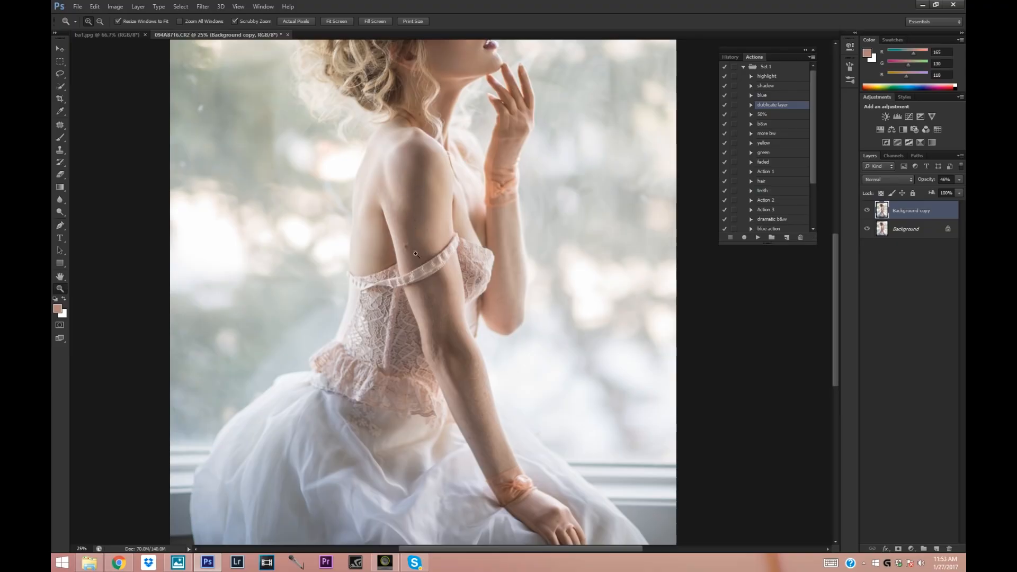
{"action": "left_click", "coordinate": [60, 112]}
{"action": "left_click", "coordinate": [398, 178]}
{"action": "key", "text": "b"}
{"action": "left_click", "coordinate": [98, 22]}
{"action": "left_click", "coordinate": [136, 51]}
{"action": "left_click", "coordinate": [399, 163]}
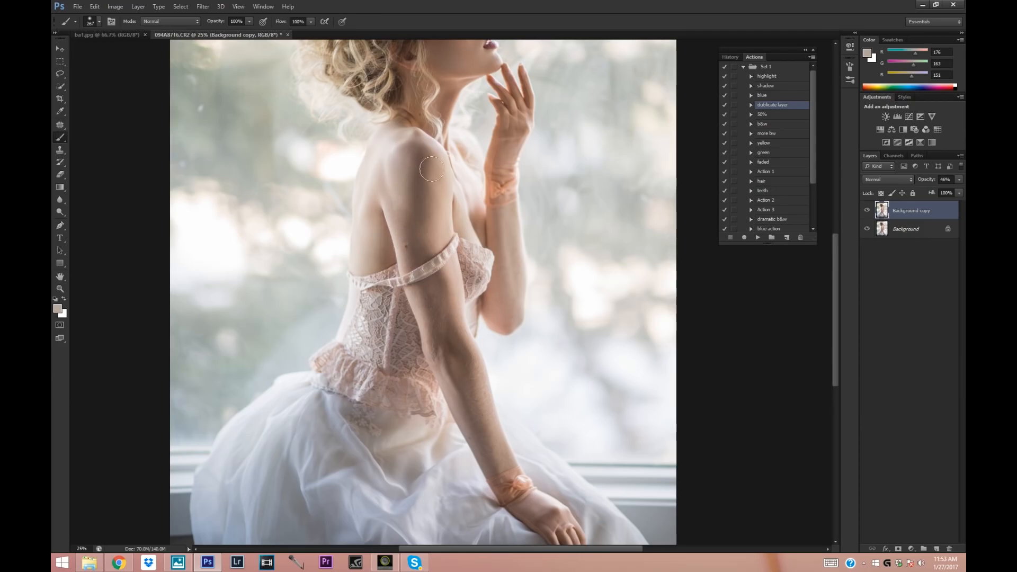
Sample skin tones from the upper arm and near the elbow to brush over the arm on Background copy.
{"action": "key", "text": "i"}
{"action": "left_click", "coordinate": [404, 187]}
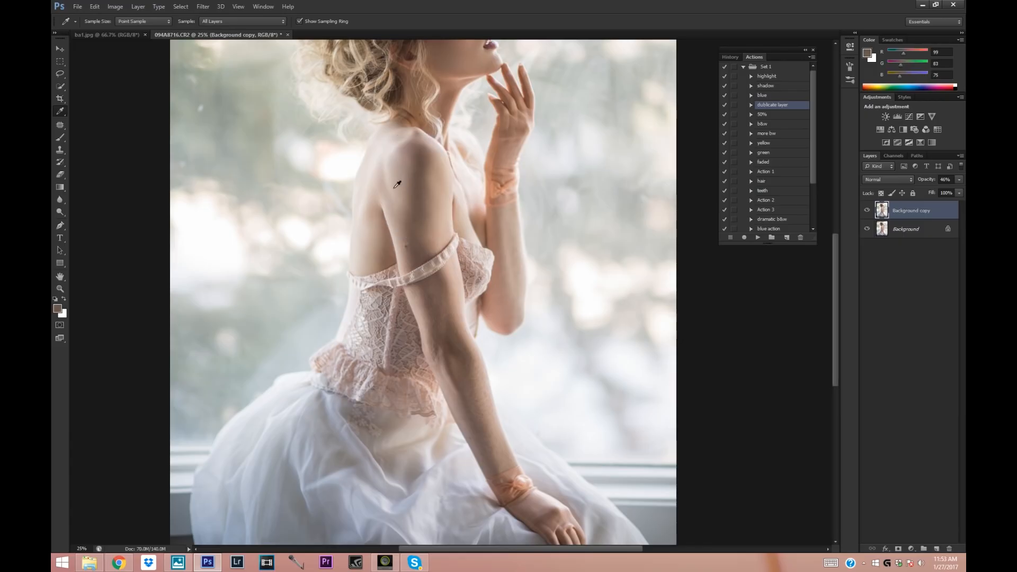
{"action": "left_click", "coordinate": [60, 138]}
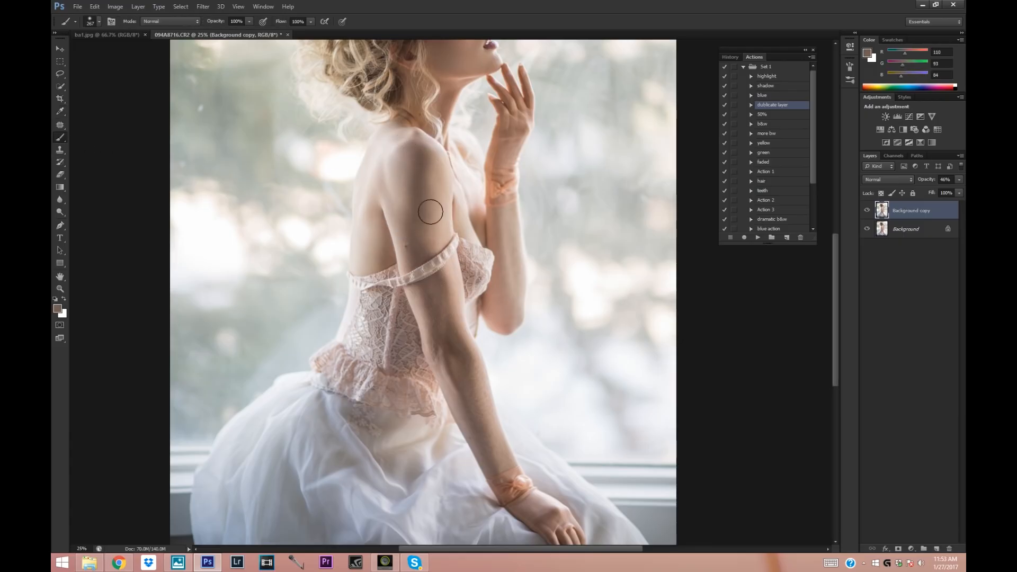
{"action": "key", "text": "i"}
{"action": "left_click", "coordinate": [450, 364]}
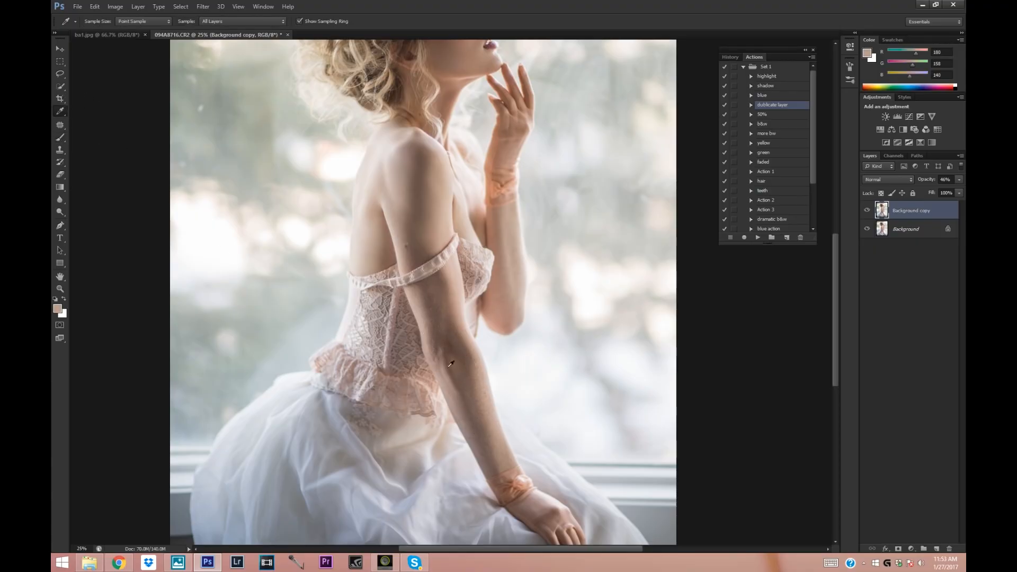
{"action": "left_click", "coordinate": [60, 138]}
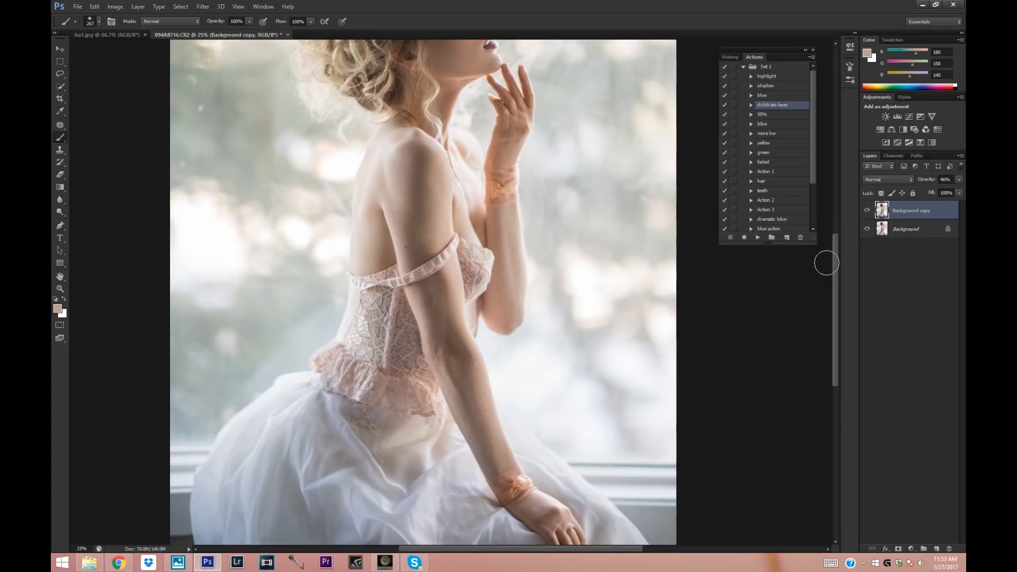
Review the whole portrait and merge Background copy into the Background layer.
{"action": "left_click_drag", "start_coordinate": [833, 256], "coordinate": [835, 224]}
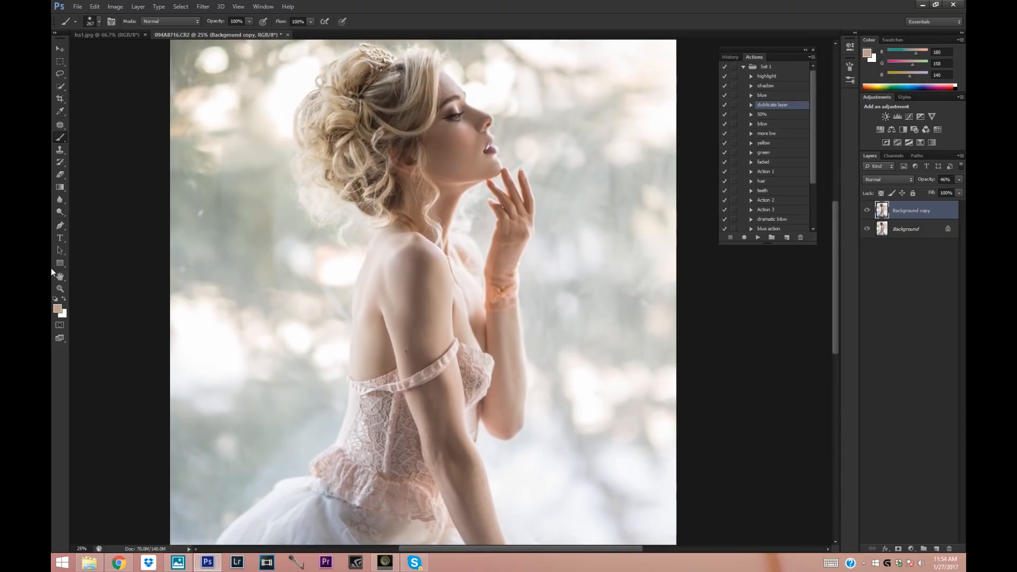
{"action": "left_click", "coordinate": [60, 289]}
{"action": "left_click", "coordinate": [99, 21]}
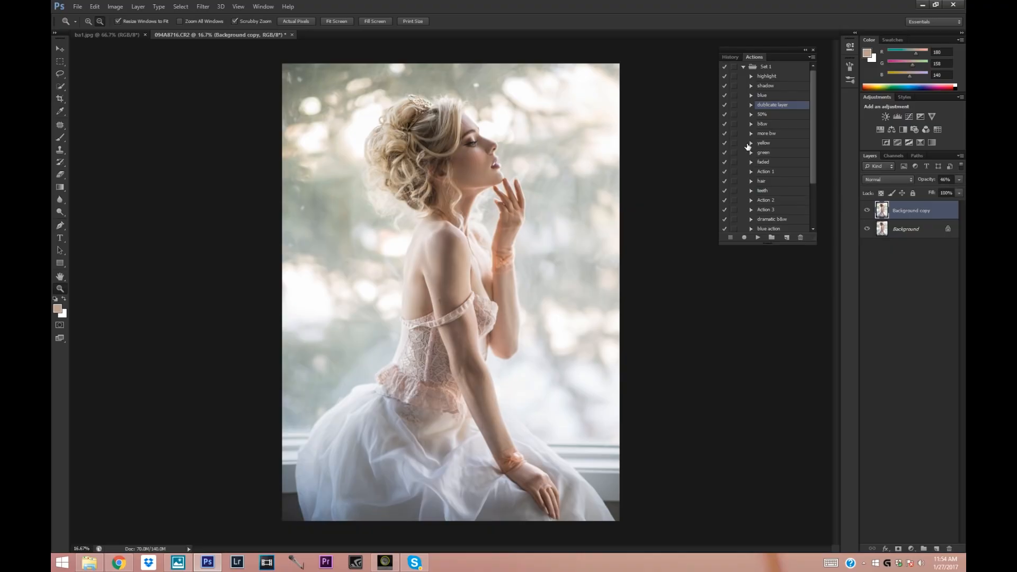
{"action": "right_click", "coordinate": [890, 232]}
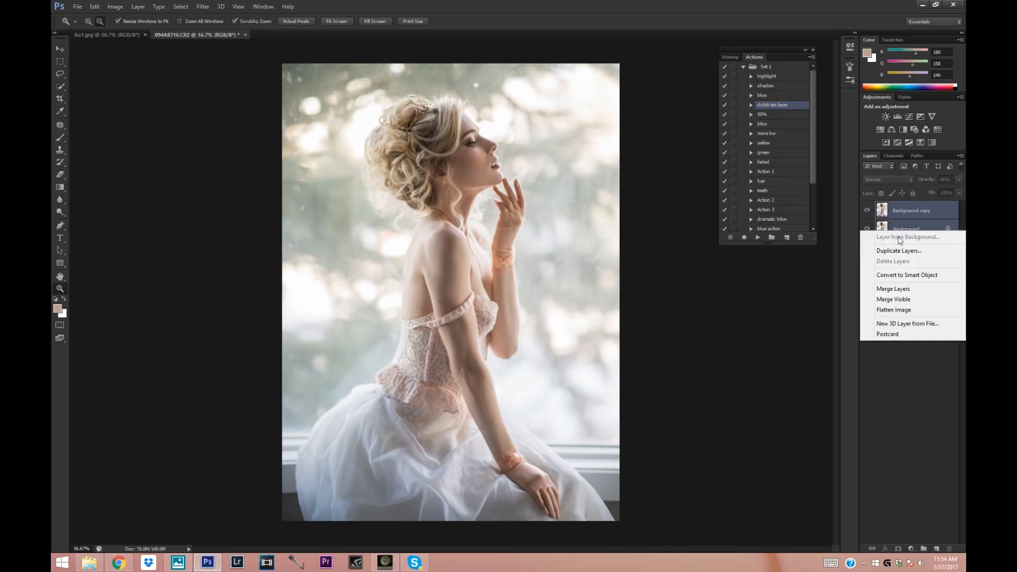
{"action": "left_click", "coordinate": [885, 289]}
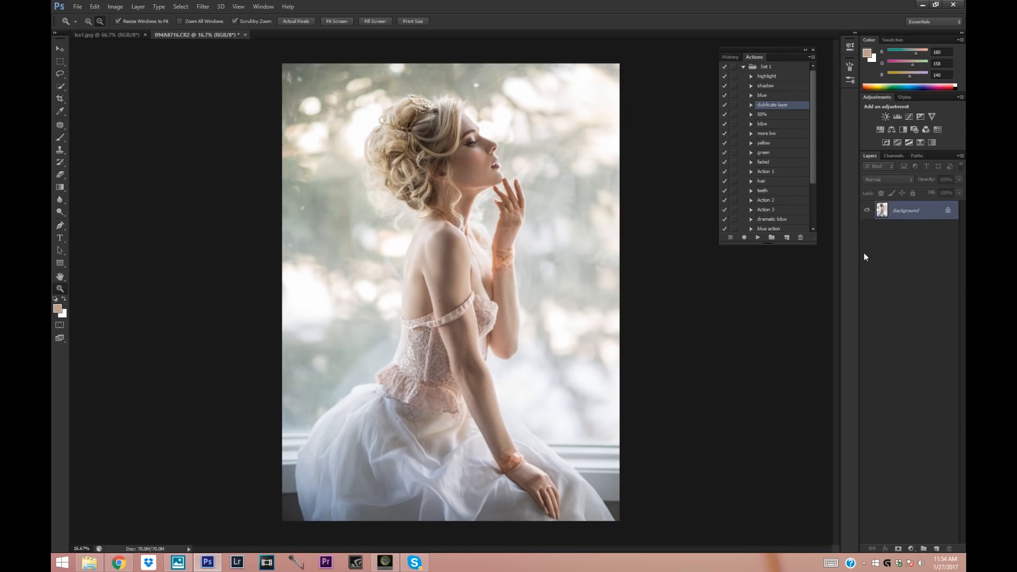
Add a Curves adjustment layer with its lower tones adjusted, and invert its mask to black.
{"action": "left_click", "coordinate": [912, 549]}
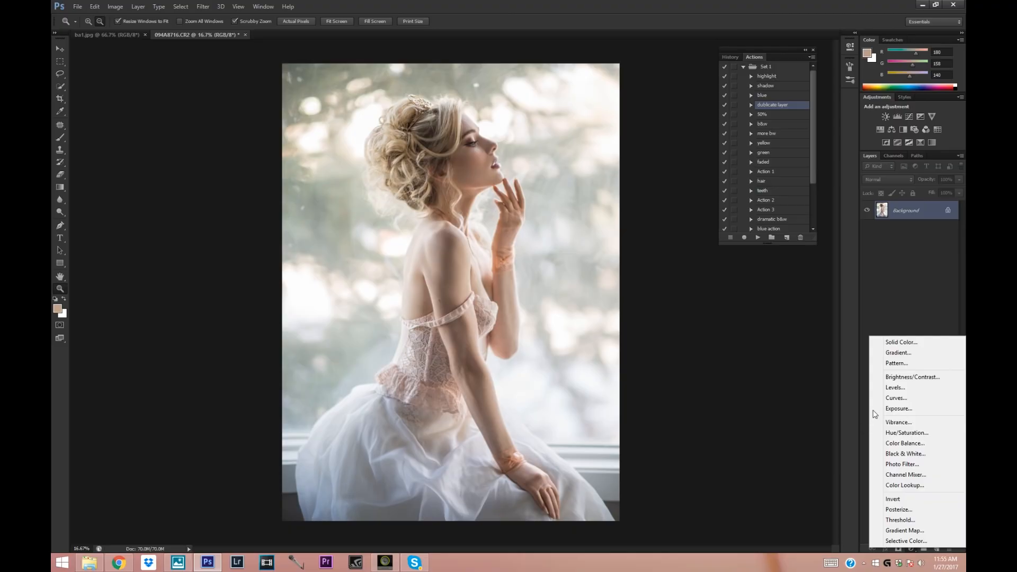
{"action": "left_click", "coordinate": [890, 397]}
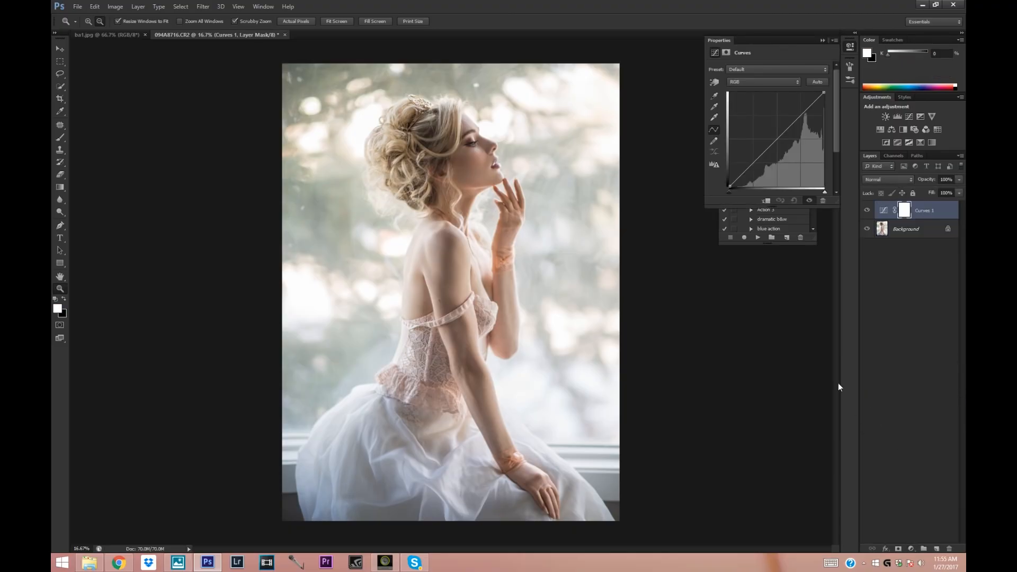
{"action": "left_click", "coordinate": [753, 163]}
{"action": "left_click", "coordinate": [822, 40]}
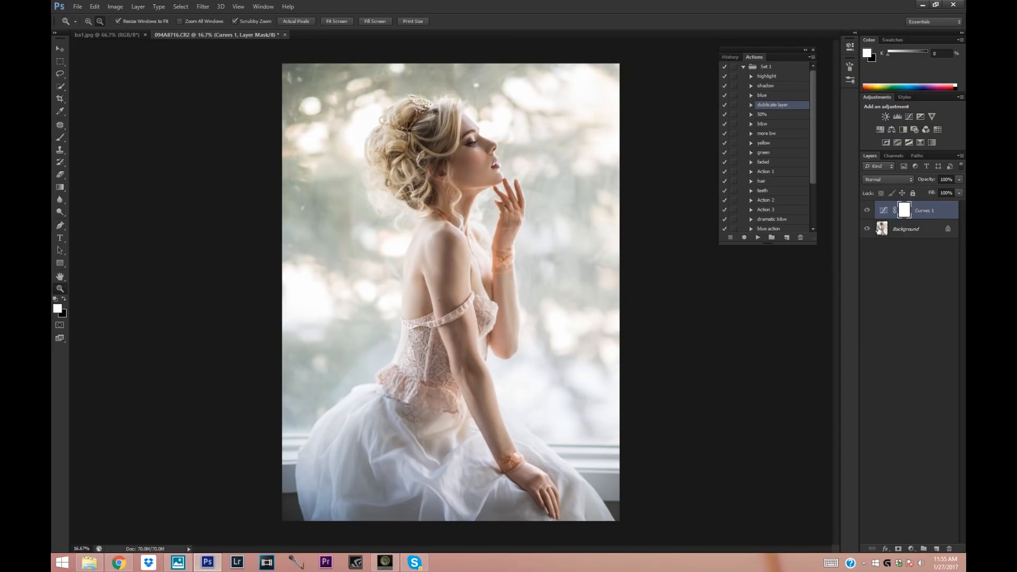
{"action": "key", "text": "ctrl+i"}
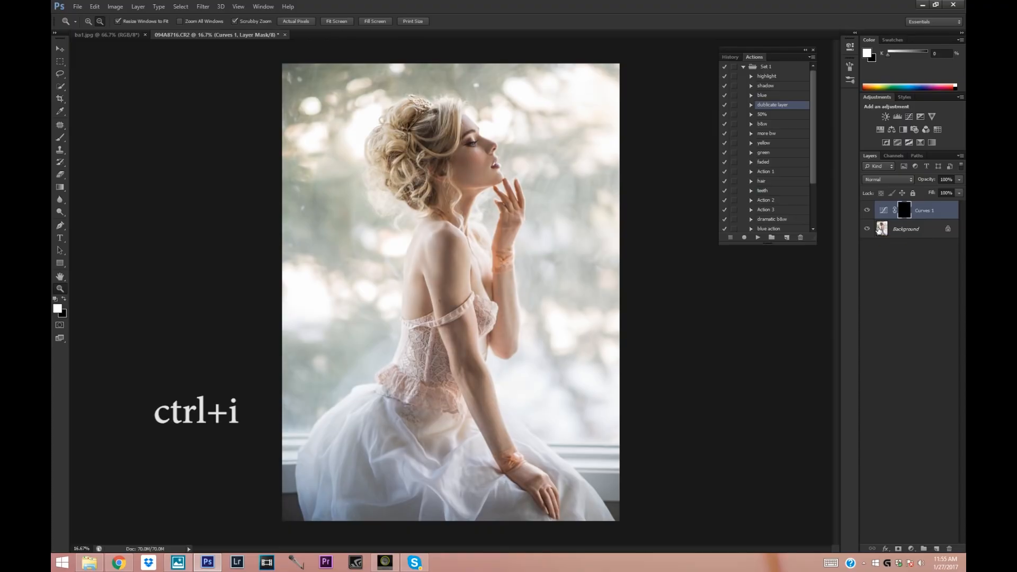
Paint the woman's figure white on the Curves mask with a soft 432 px brush at 0% hardness.
{"action": "left_click", "coordinate": [61, 138]}
{"action": "left_click", "coordinate": [99, 22]}
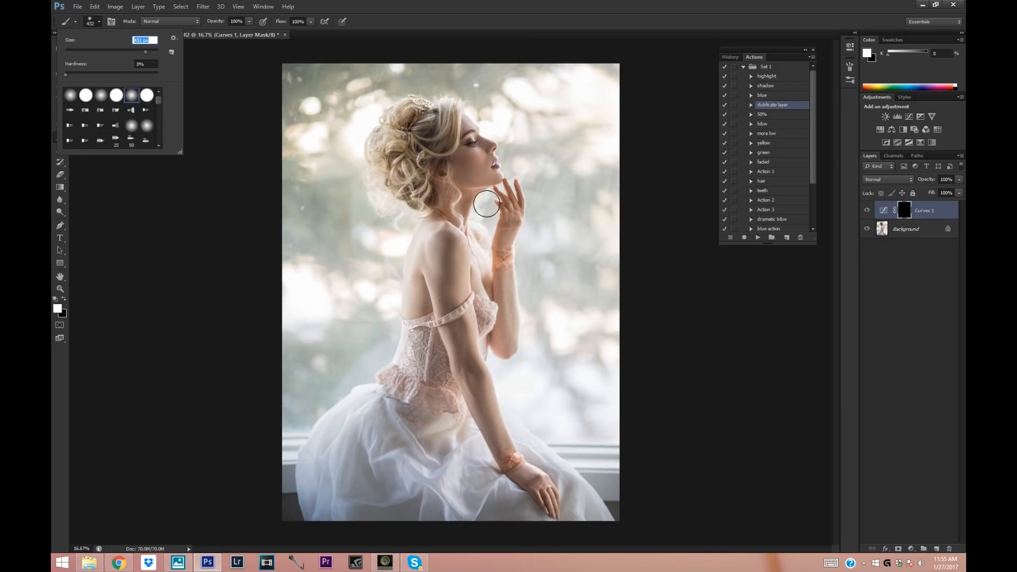
{"action": "left_click", "coordinate": [452, 159]}
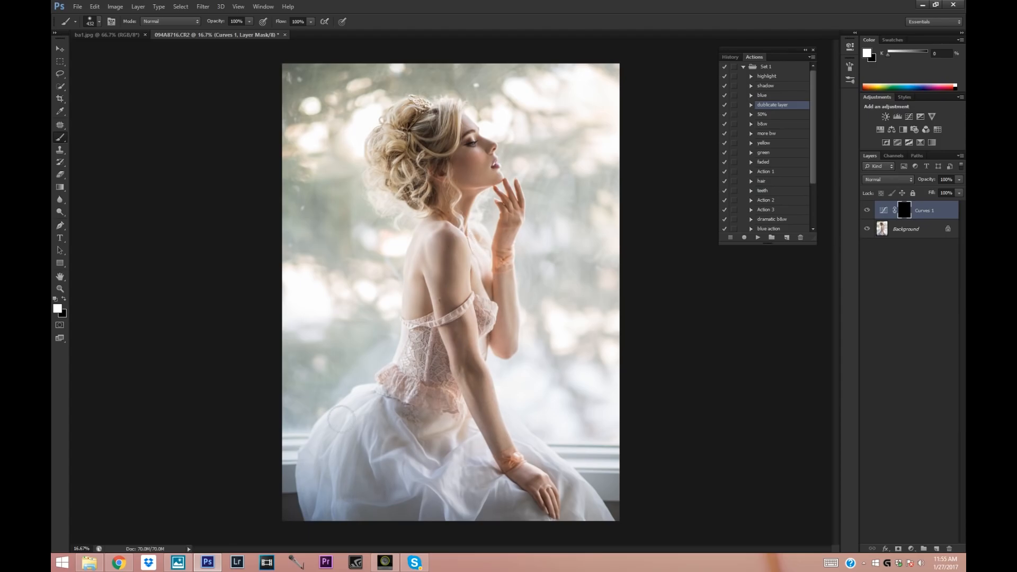
{"action": "mouse_move", "coordinate": [473, 451]}
{"action": "left_mouse_down"}
{"action": "mouse_move", "coordinate": [413, 416]}
{"action": "mouse_move", "coordinate": [419, 405]}
{"action": "left_mouse_up"}
Compare the portrait with and without the Curves 1 layer, and merge it into the Background.
{"action": "left_click", "coordinate": [60, 289]}
{"action": "left_click", "coordinate": [476, 234], "text": "alt"}
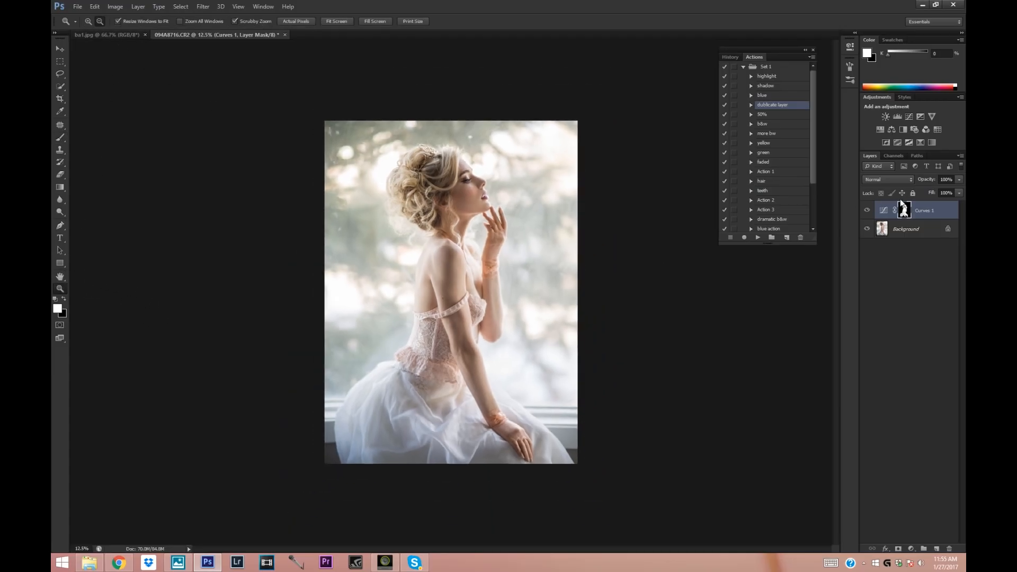
{"action": "left_click", "coordinate": [868, 210]}
{"action": "left_click", "coordinate": [868, 211]}
{"action": "left_click", "coordinate": [867, 210]}
{"action": "left_click", "coordinate": [868, 210]}
{"action": "right_click", "coordinate": [903, 231]}
{"action": "left_click", "coordinate": [898, 286]}
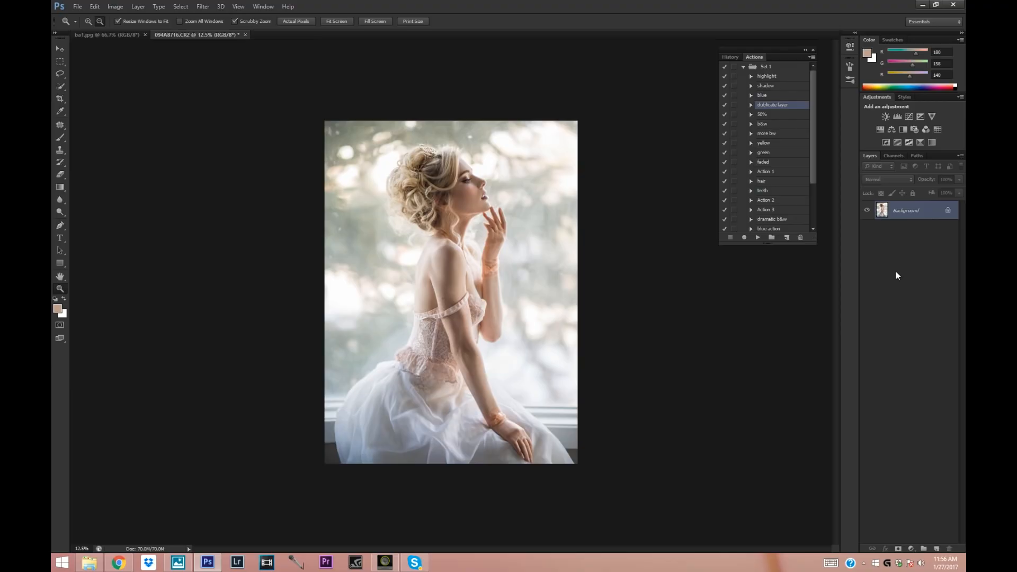
Run the shadow and highlight actions on the portrait to create two masked copies of the Background layer.
{"action": "left_click", "coordinate": [87, 22]}
{"action": "left_click", "coordinate": [471, 188]}
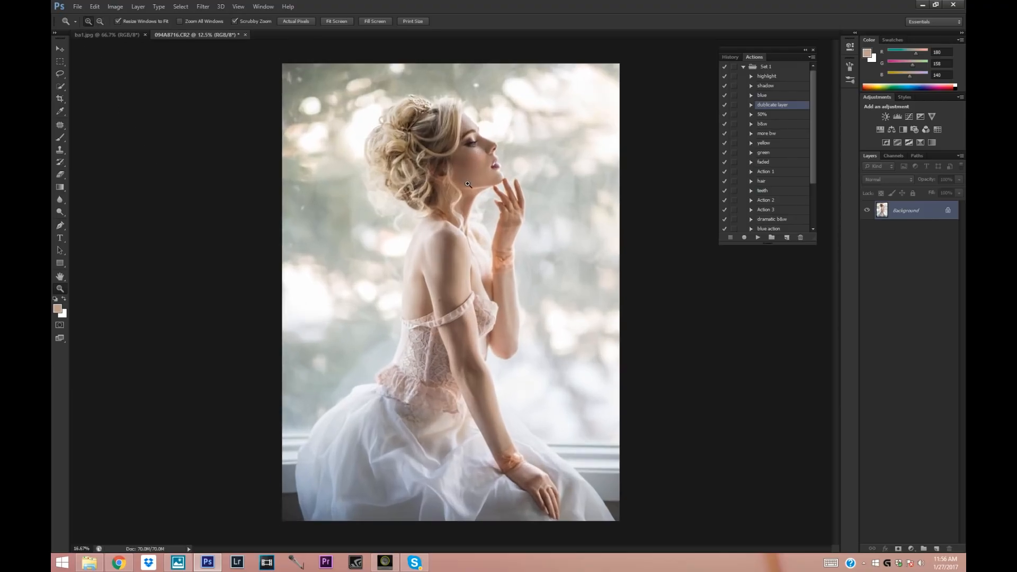
{"action": "left_click", "coordinate": [466, 174]}
{"action": "left_click", "coordinate": [464, 168]}
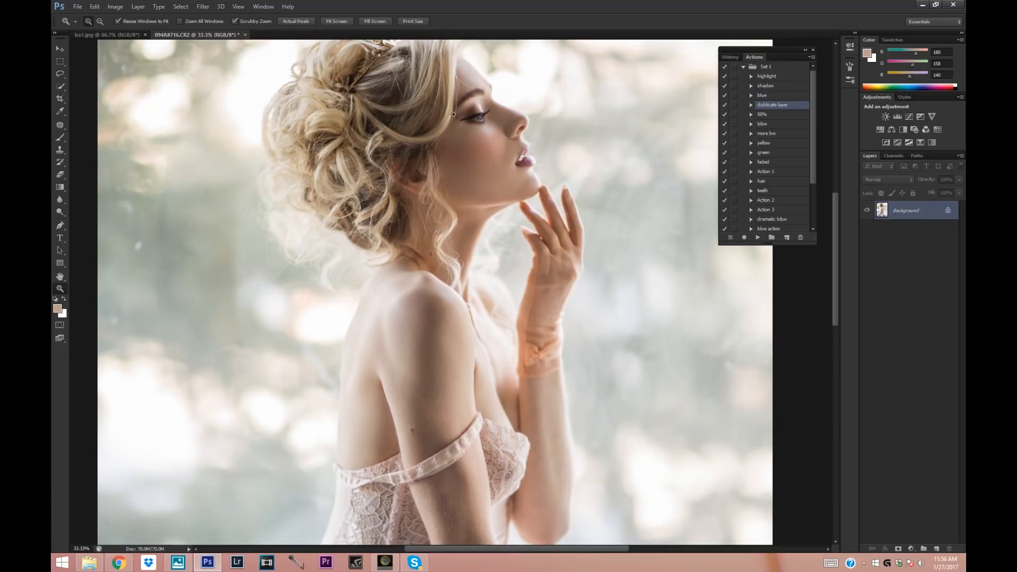
{"action": "scroll", "coordinate": [838, 221], "scroll_direction": "up", "scroll_amount": 2}
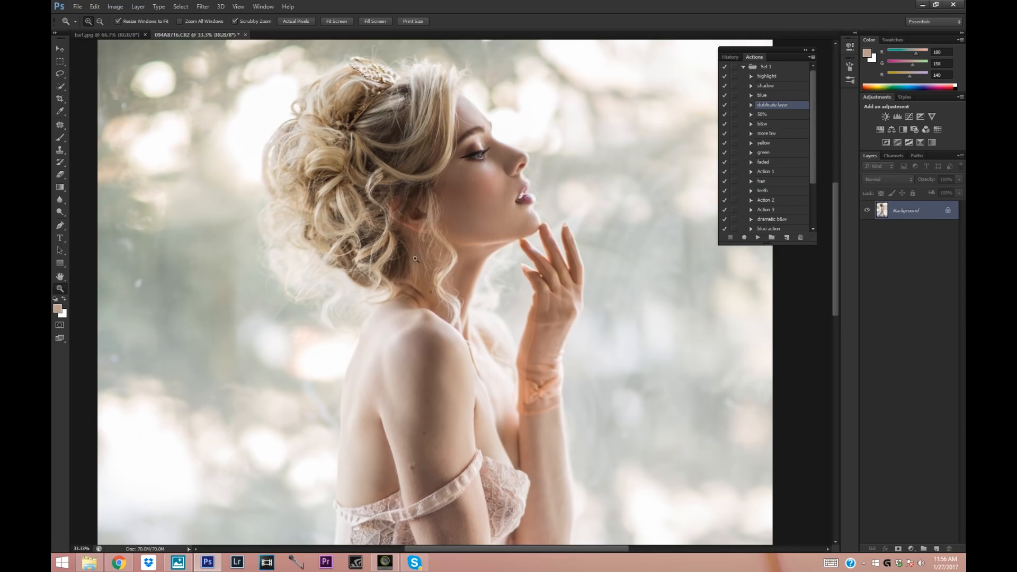
{"action": "left_click", "coordinate": [462, 179]}
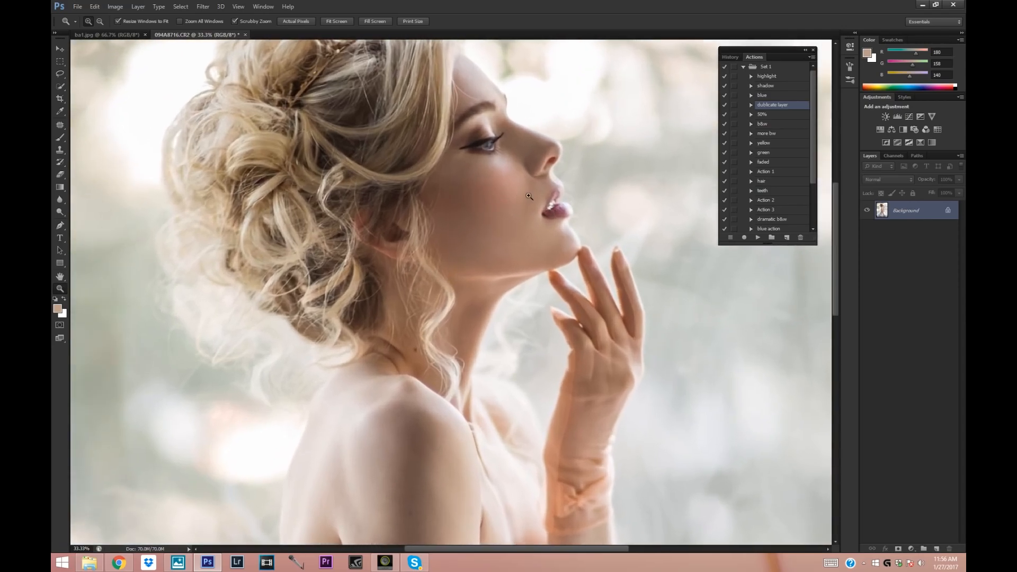
{"action": "left_click", "coordinate": [767, 76]}
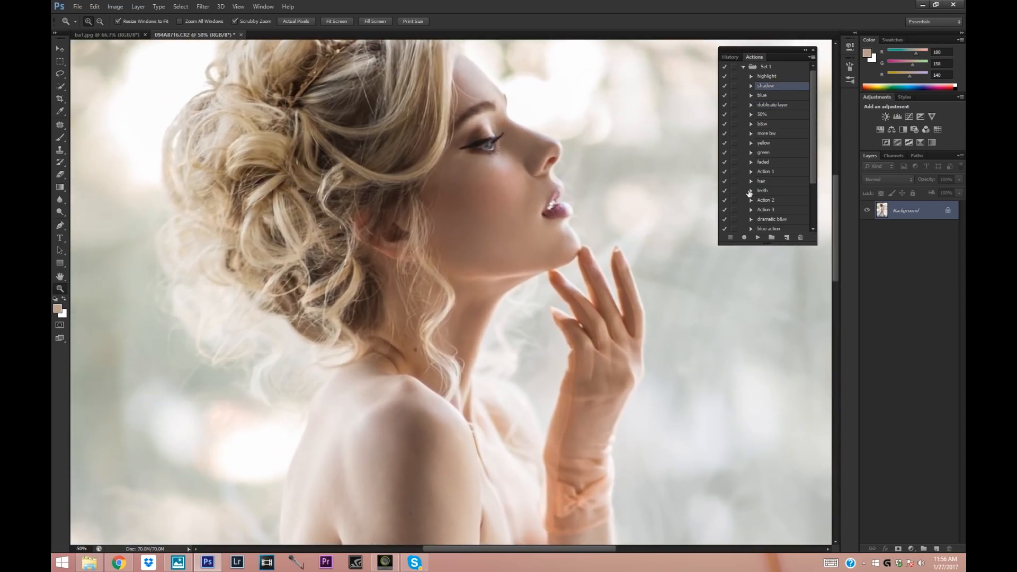
{"action": "left_click", "coordinate": [758, 237]}
Compare the portrait with and without each of the two masked Background copies.
{"action": "left_click", "coordinate": [869, 230]}
{"action": "left_click", "coordinate": [870, 230]}
{"action": "left_click", "coordinate": [867, 211]}
{"action": "left_click", "coordinate": [868, 211]}
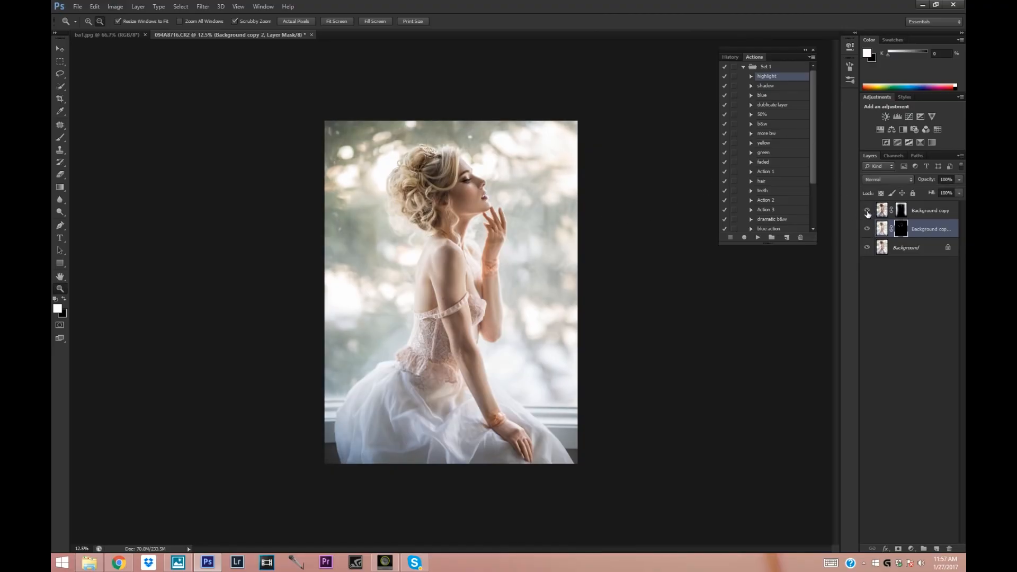
{"action": "left_click", "coordinate": [867, 213]}
{"action": "left_click", "coordinate": [867, 212]}
Merge both masked Background copies with the Background layer.
{"action": "left_click", "coordinate": [931, 211], "text": "shift"}
{"action": "left_click", "coordinate": [928, 248], "text": "shift"}
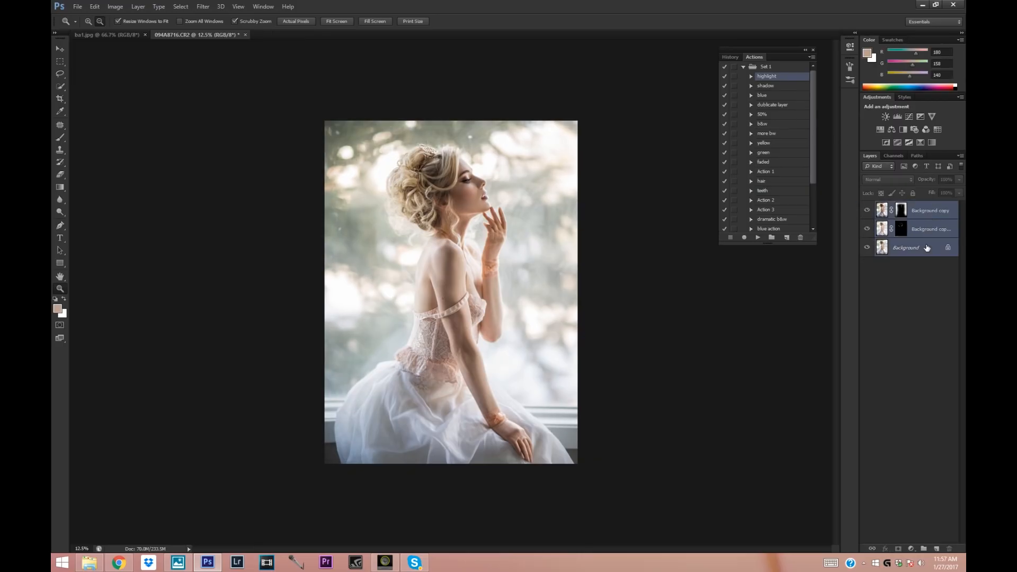
{"action": "right_click", "coordinate": [927, 248]}
{"action": "left_click", "coordinate": [899, 303]}
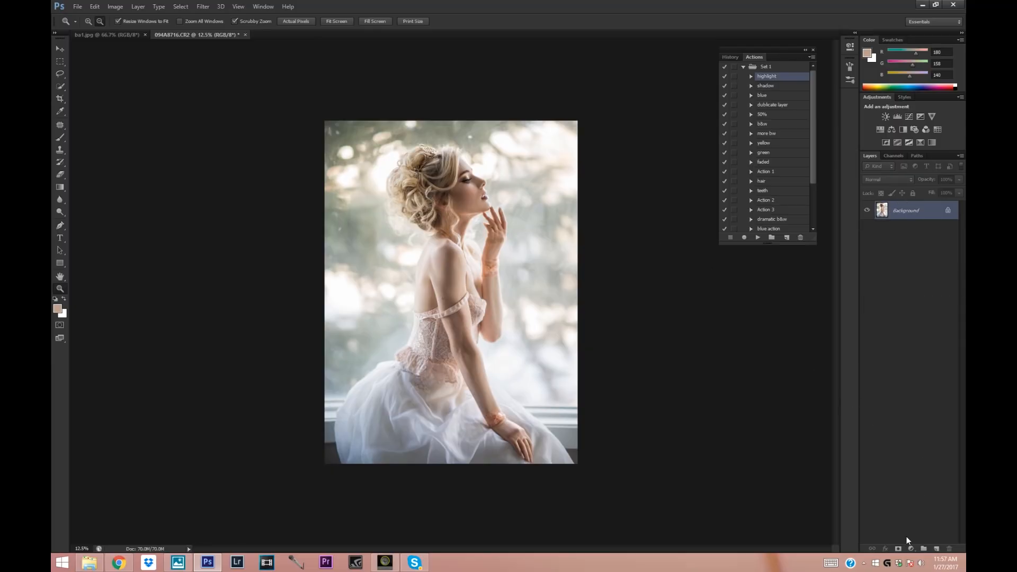
Add a Selective Color adjustment layer and adjust the black component of the Yellows.
{"action": "left_click", "coordinate": [911, 549]}
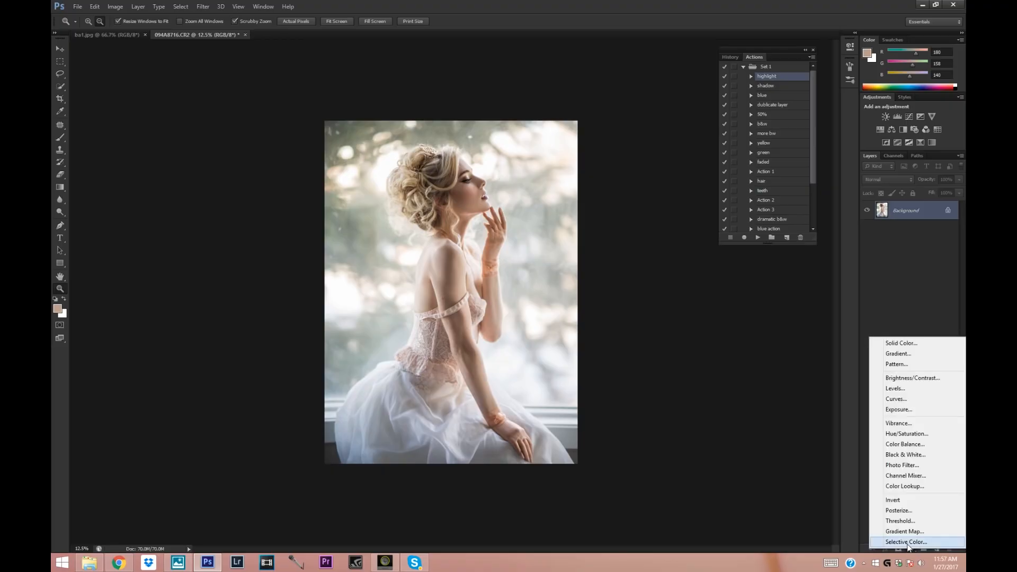
{"action": "left_click", "coordinate": [907, 546]}
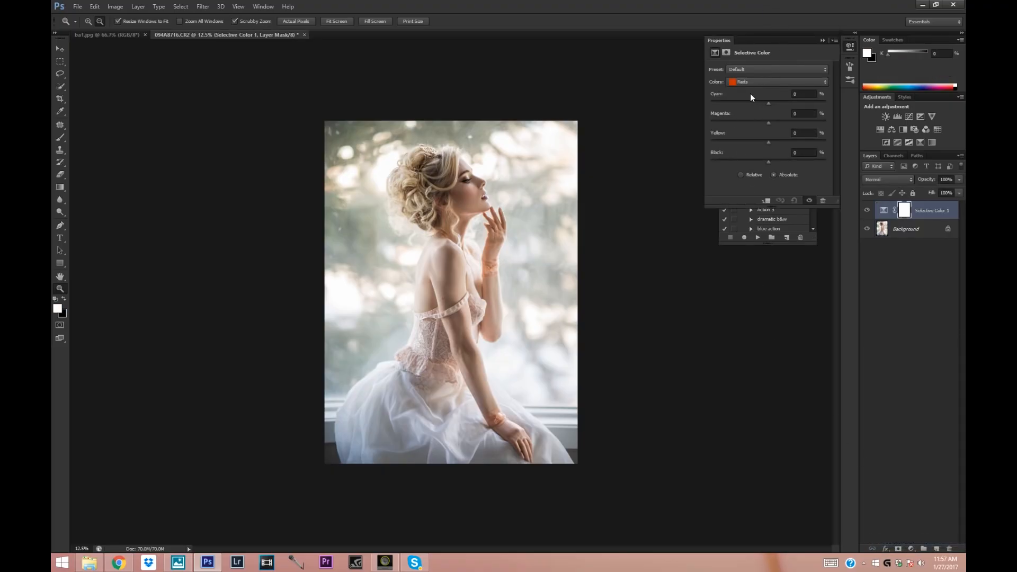
{"action": "left_click", "coordinate": [751, 82]}
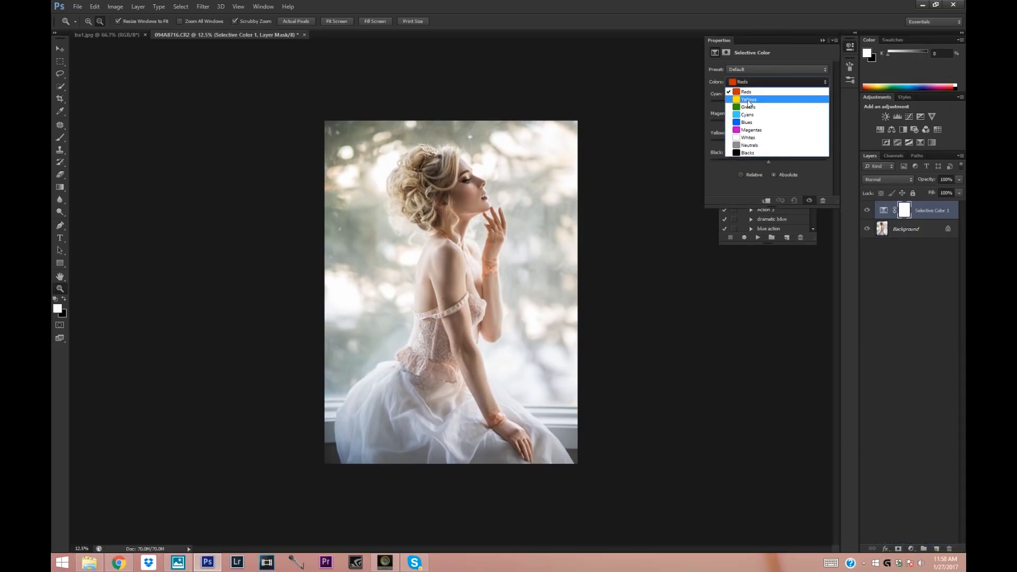
{"action": "left_click", "coordinate": [748, 95]}
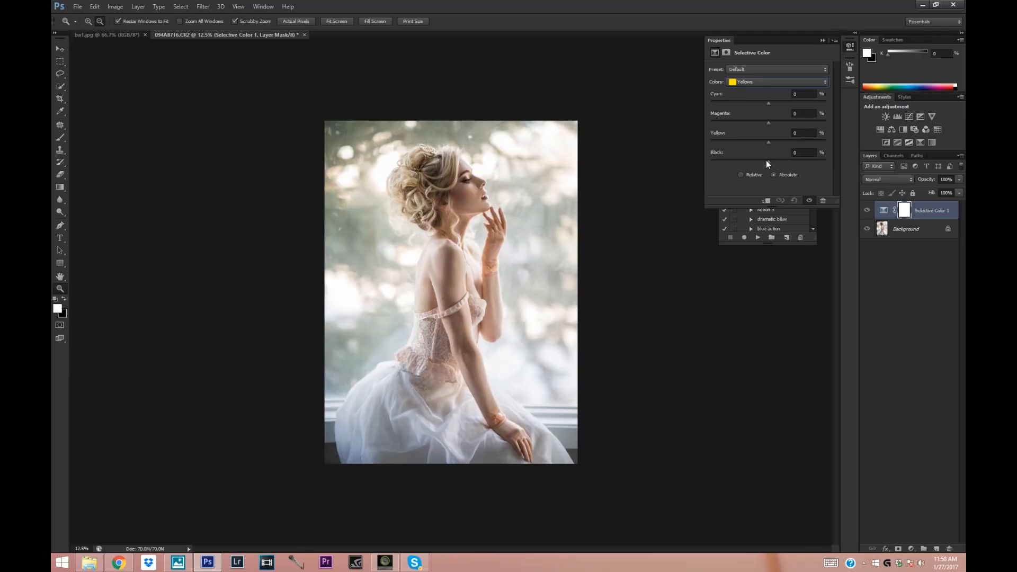
{"action": "left_click_drag", "start_coordinate": [769, 162], "coordinate": [769, 160]}
Set Magenta to +37% for the Magentas range in Selective Color and adjust the remaining colour ranges.
{"action": "left_click", "coordinate": [754, 83]}
{"action": "left_click", "coordinate": [751, 81]}
{"action": "left_click", "coordinate": [768, 82]}
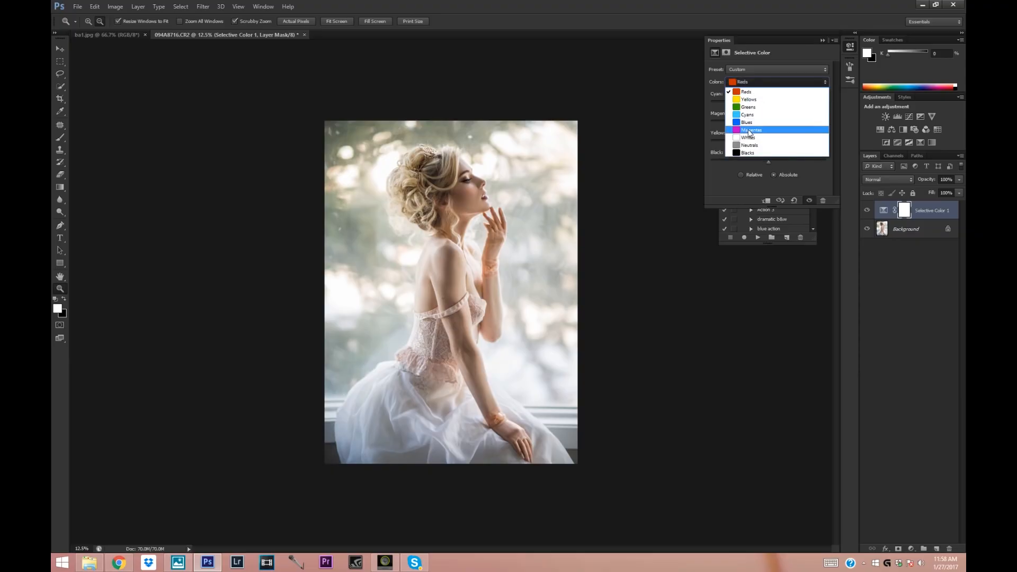
{"action": "left_click", "coordinate": [772, 125]}
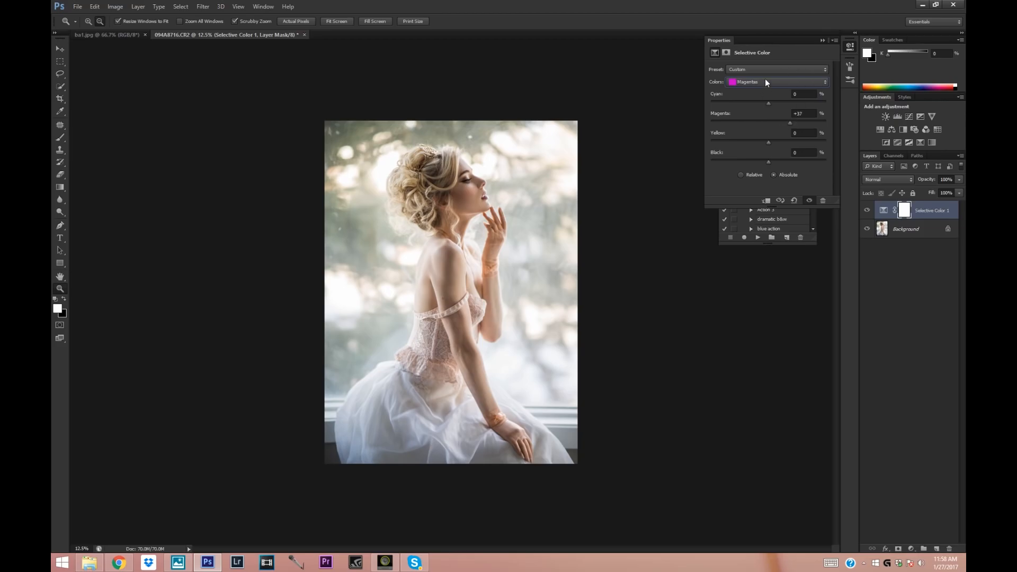
{"action": "left_click", "coordinate": [765, 81]}
{"action": "left_click", "coordinate": [764, 134]}
{"action": "left_click", "coordinate": [822, 40]}
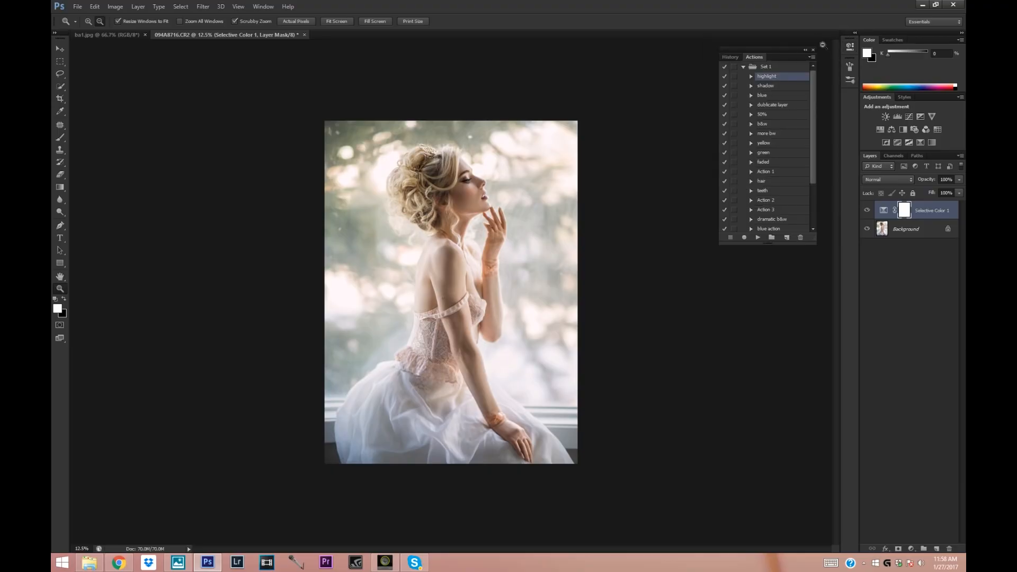
Compare the portrait with and without the Selective Color 1 layer, also at a reduced view size.
{"action": "left_click", "coordinate": [867, 211]}
{"action": "left_click", "coordinate": [867, 211]}
{"action": "left_click", "coordinate": [868, 211]}
{"action": "left_click", "coordinate": [868, 211]}
{"action": "left_click", "coordinate": [581, 168], "text": "alt"}
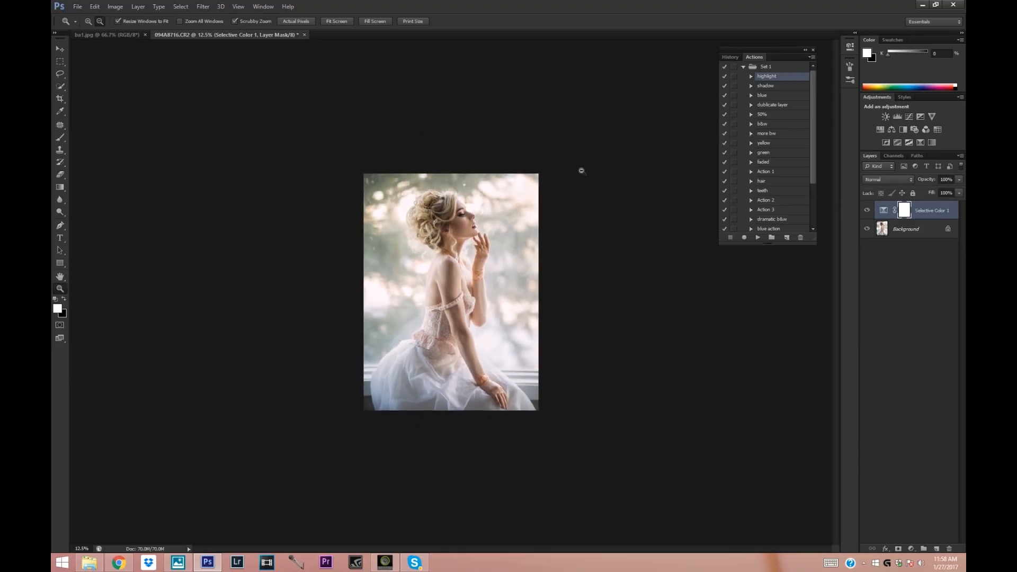
{"action": "left_click", "coordinate": [868, 211]}
{"action": "left_click", "coordinate": [868, 211]}
Set the Selective Color 1 layer's opacity to 57% and merge it into the Background layer.
{"action": "left_click", "coordinate": [89, 22]}
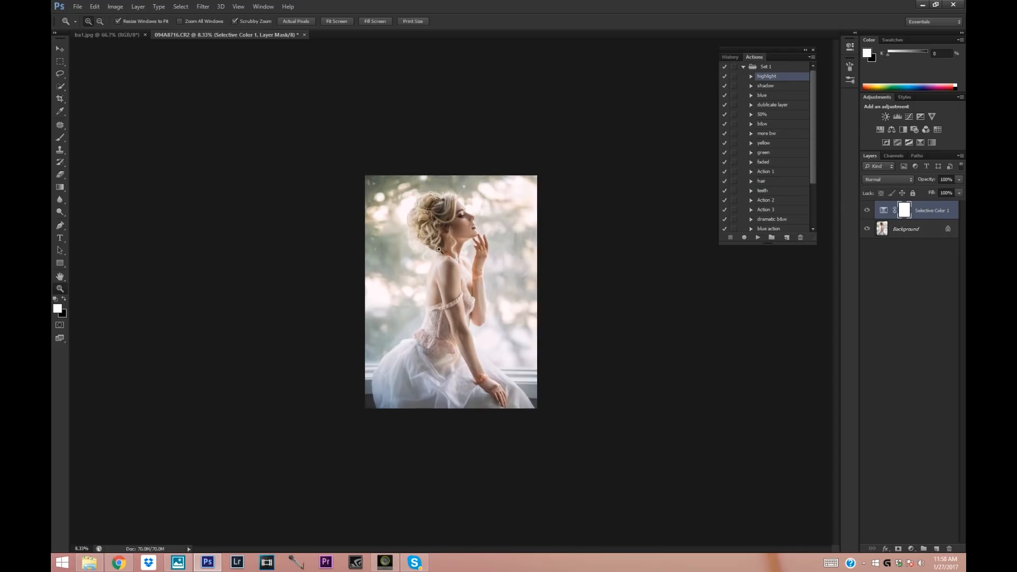
{"action": "left_click", "coordinate": [456, 222]}
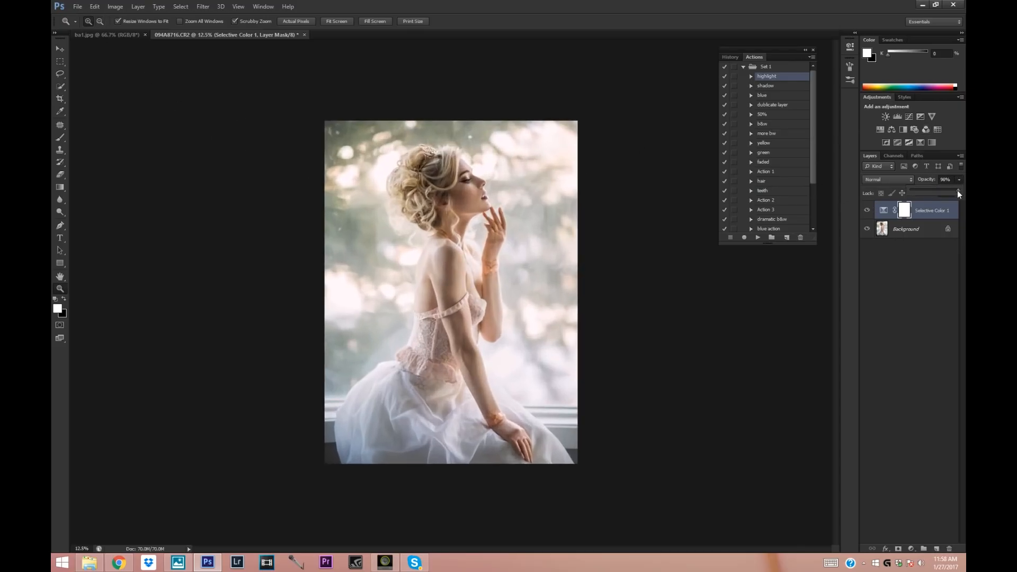
{"action": "left_click_drag", "start_coordinate": [948, 191], "coordinate": [942, 191]}
{"action": "left_click", "coordinate": [867, 211]}
{"action": "left_click", "coordinate": [868, 211]}
{"action": "left_click", "coordinate": [645, 225]}
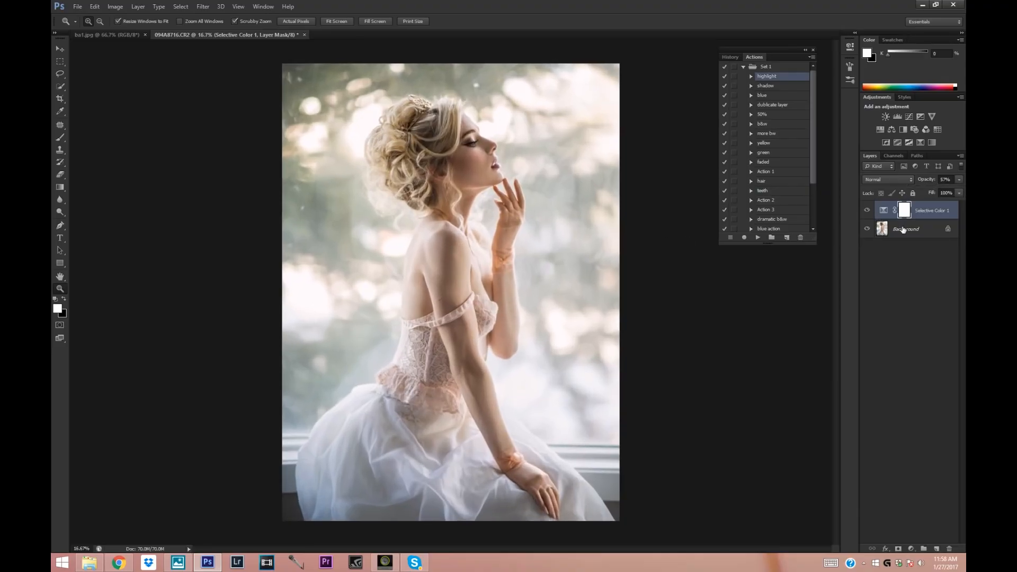
{"action": "right_click", "coordinate": [904, 229]}
{"action": "left_click", "coordinate": [886, 286]}
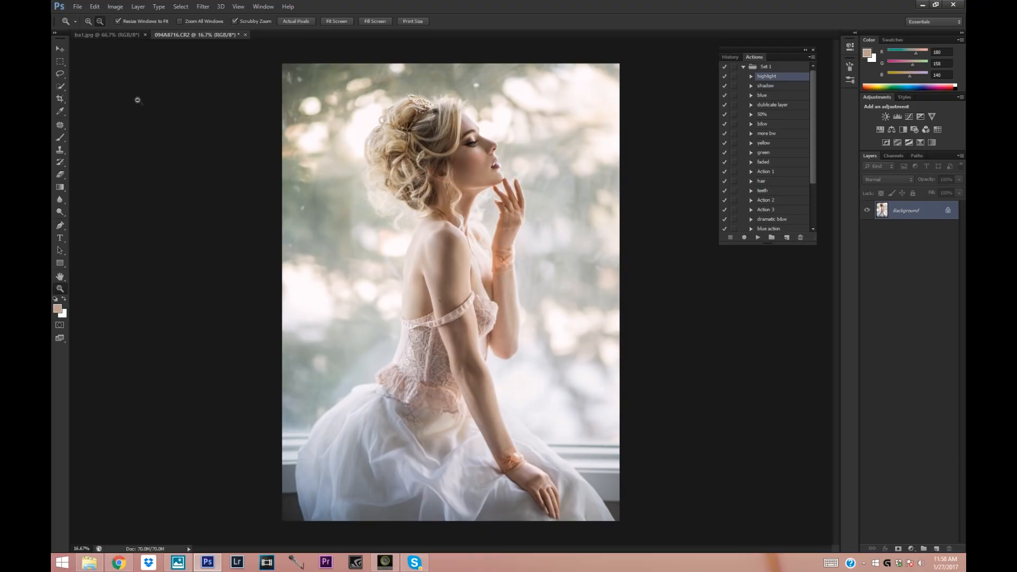
{"action": "left_click", "coordinate": [138, 105], "text": "alt"}
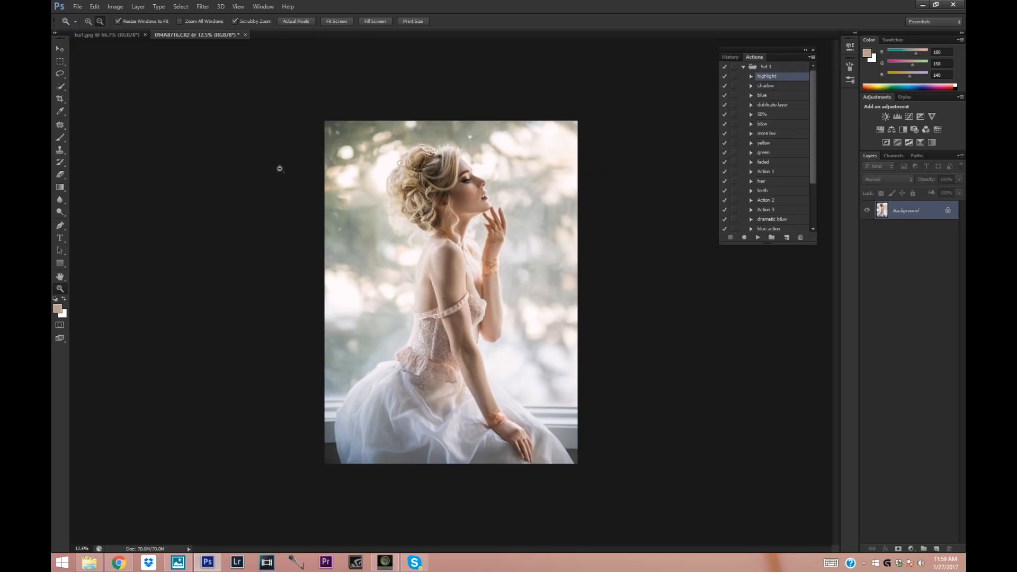
{"action": "left_click", "coordinate": [203, 6]}
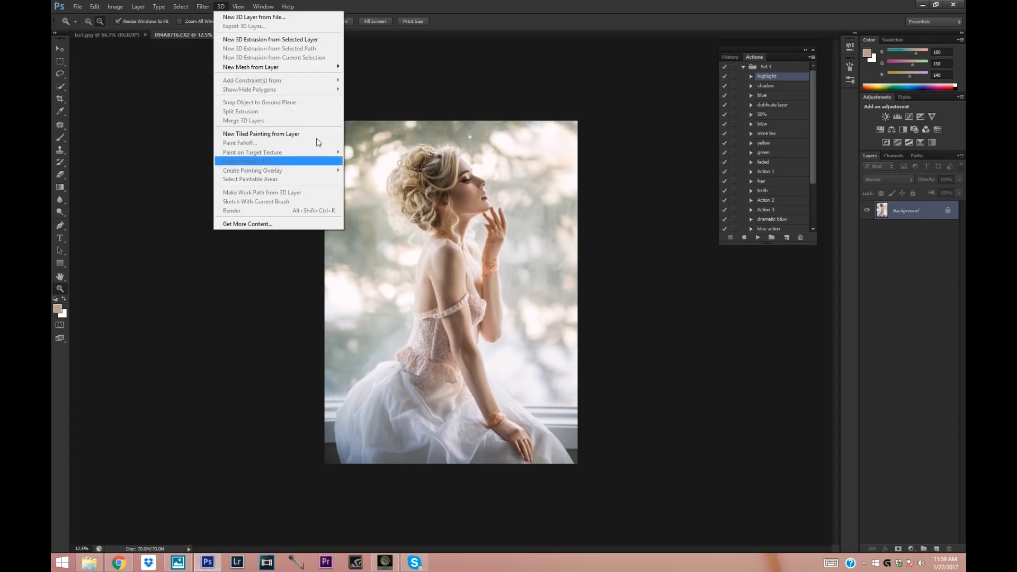
{"action": "left_click", "coordinate": [421, 75]}
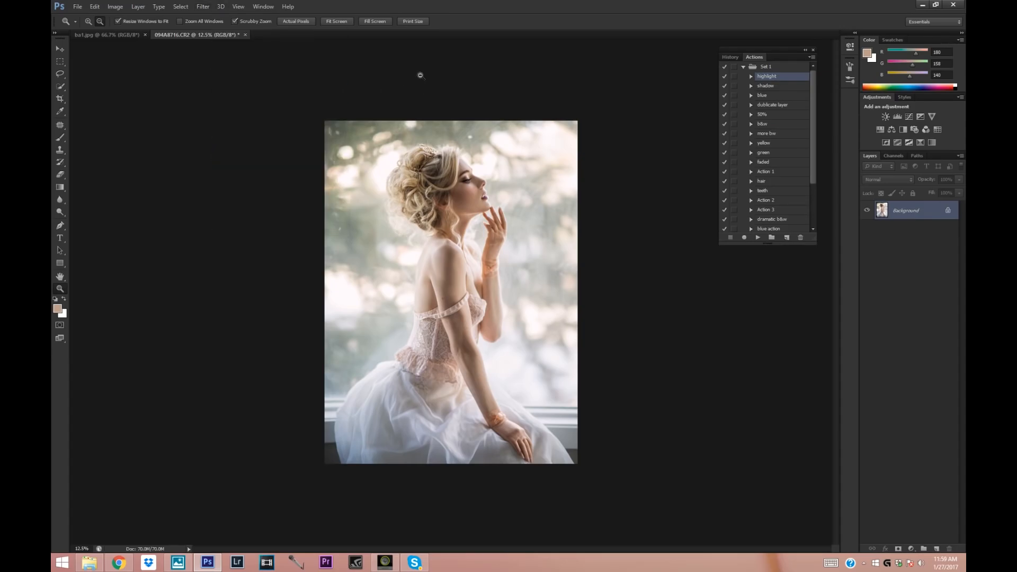
{"action": "left_click", "coordinate": [203, 6]}
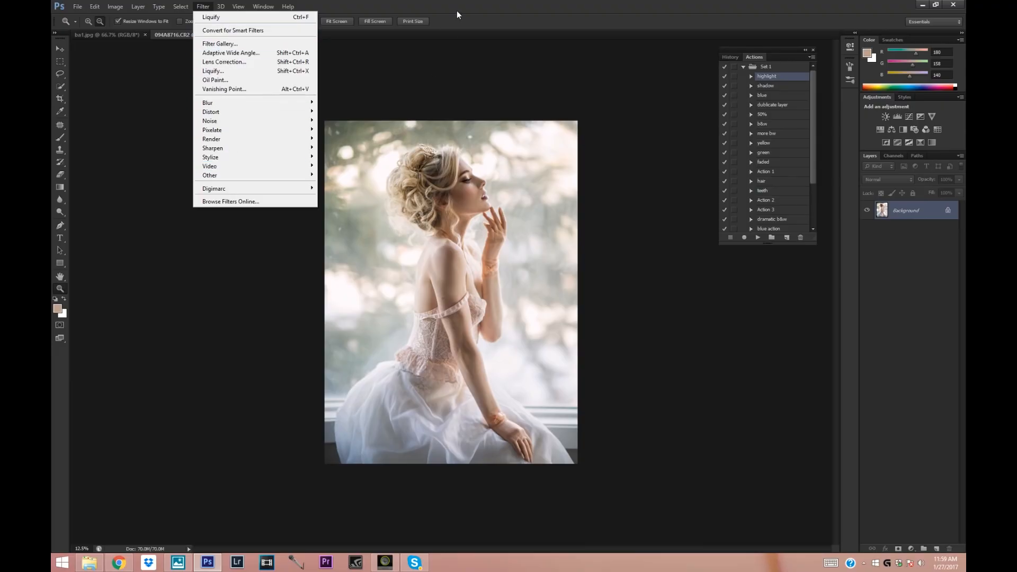
{"action": "left_click", "coordinate": [107, 106]}
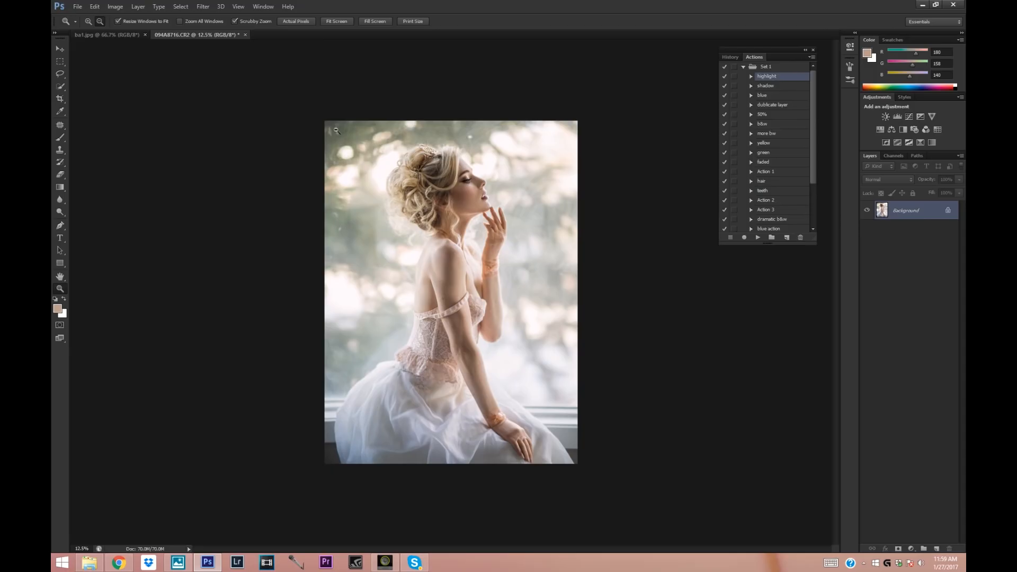
Save the retouched portrait as a JPEG named 8 and close the document.
{"action": "left_click", "coordinate": [78, 7]}
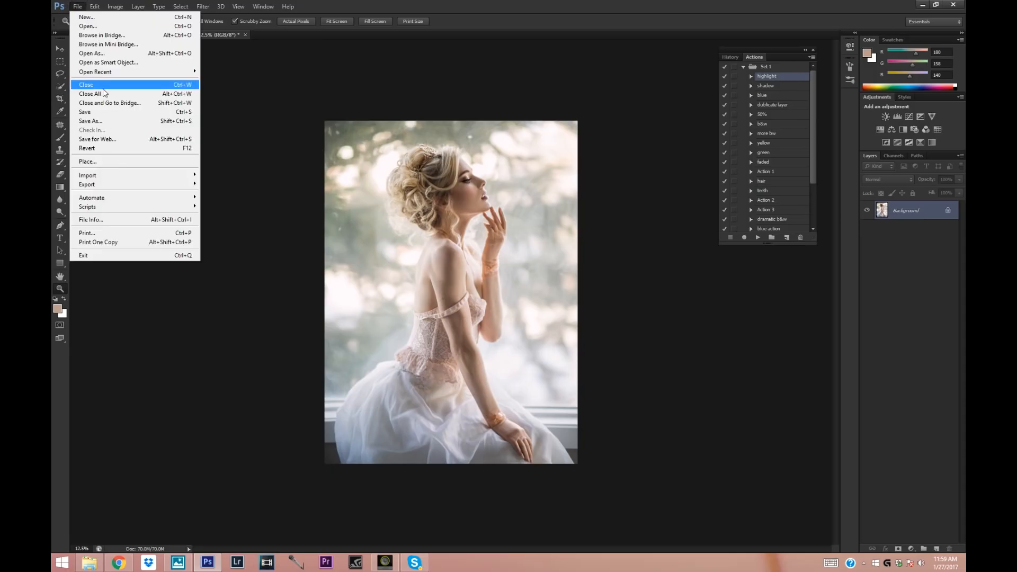
{"action": "left_click", "coordinate": [106, 121]}
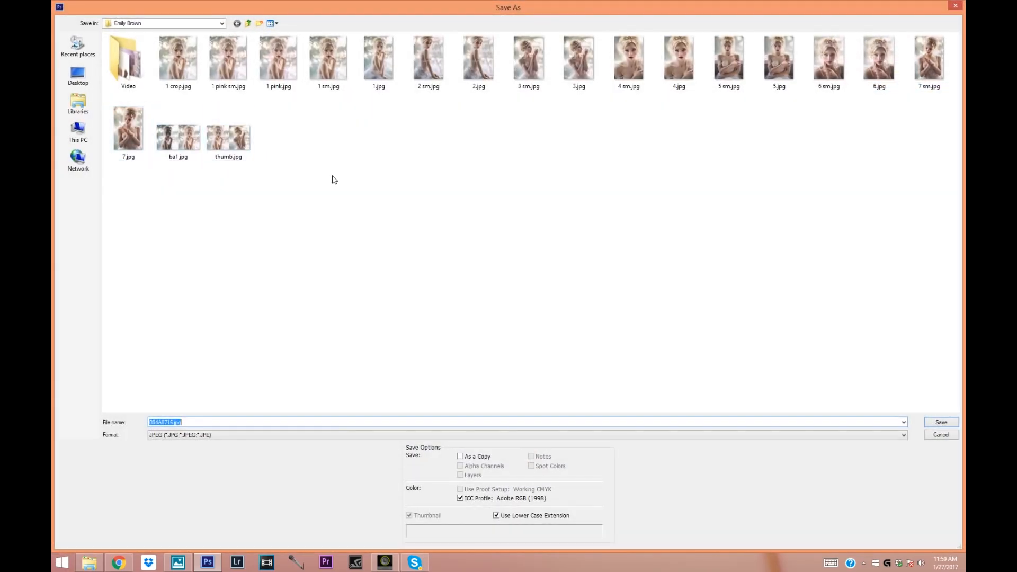
{"action": "type", "text": "8"}
{"action": "left_click", "coordinate": [942, 422]}
{"action": "left_click", "coordinate": [556, 158]}
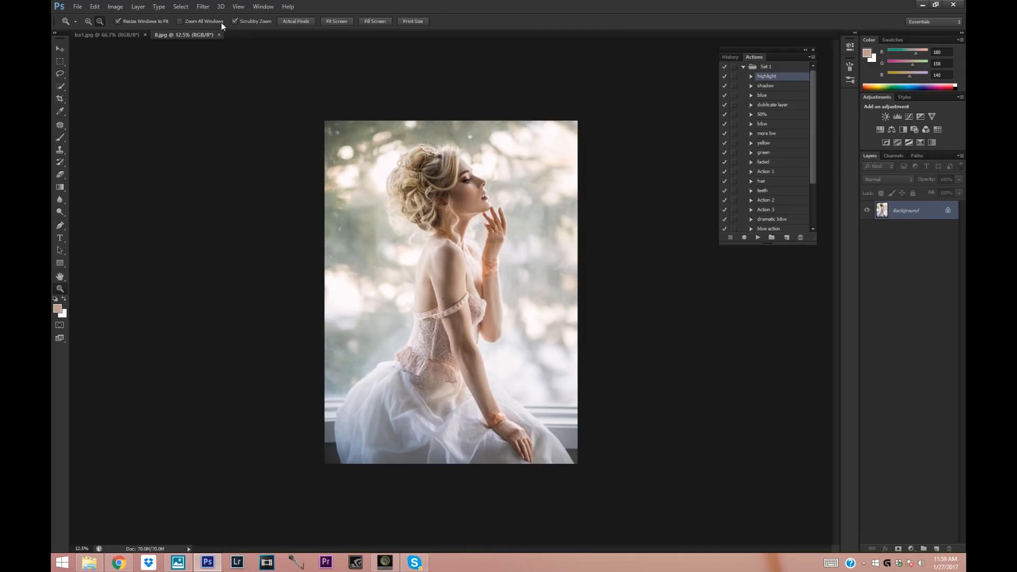
{"action": "left_click", "coordinate": [218, 35]}
Reopen 8.jpg as a Camera Raw file.
{"action": "left_click", "coordinate": [78, 7]}
{"action": "left_click", "coordinate": [103, 54]}
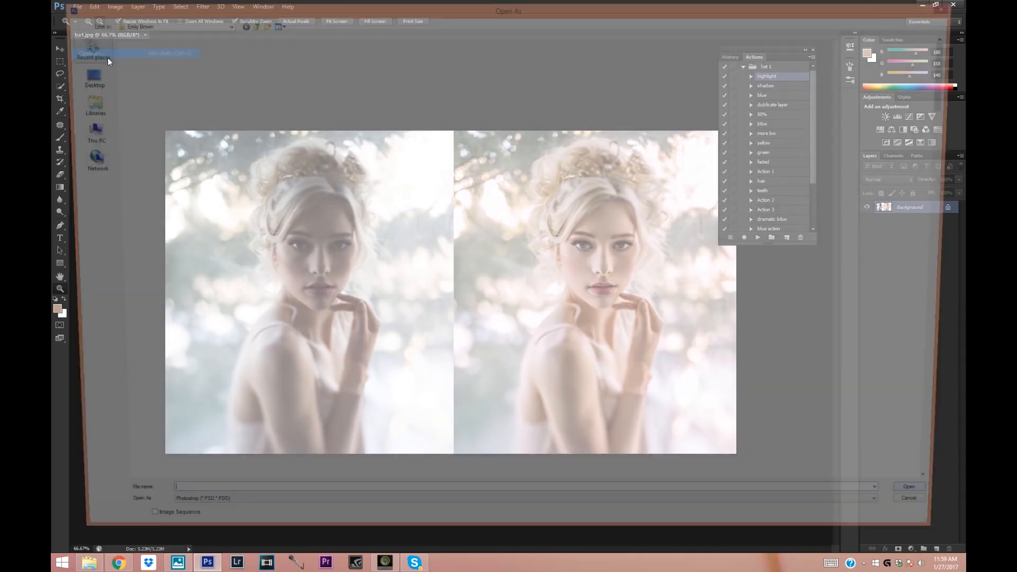
{"action": "left_click", "coordinate": [228, 130]}
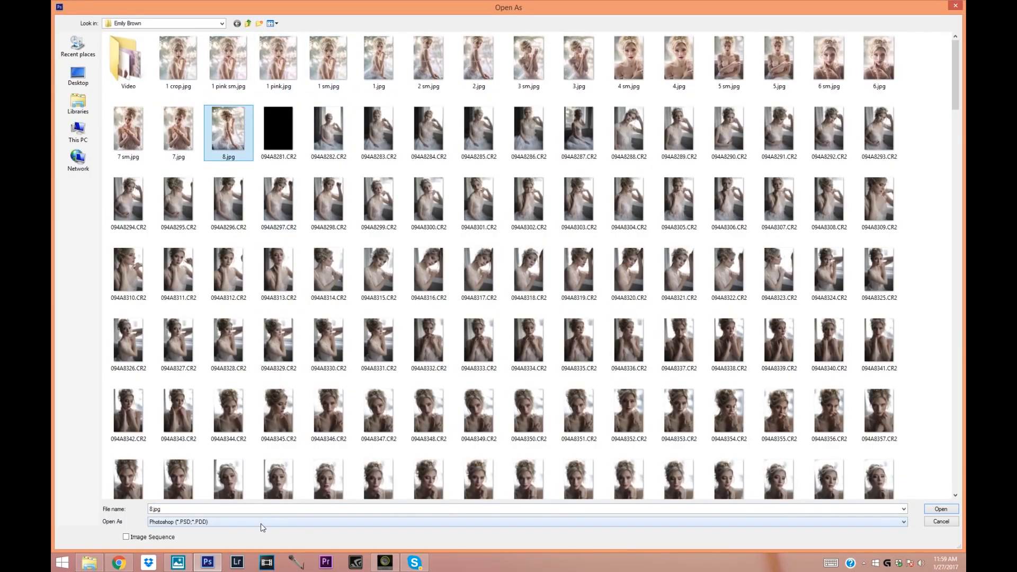
{"action": "left_click", "coordinate": [261, 522]}
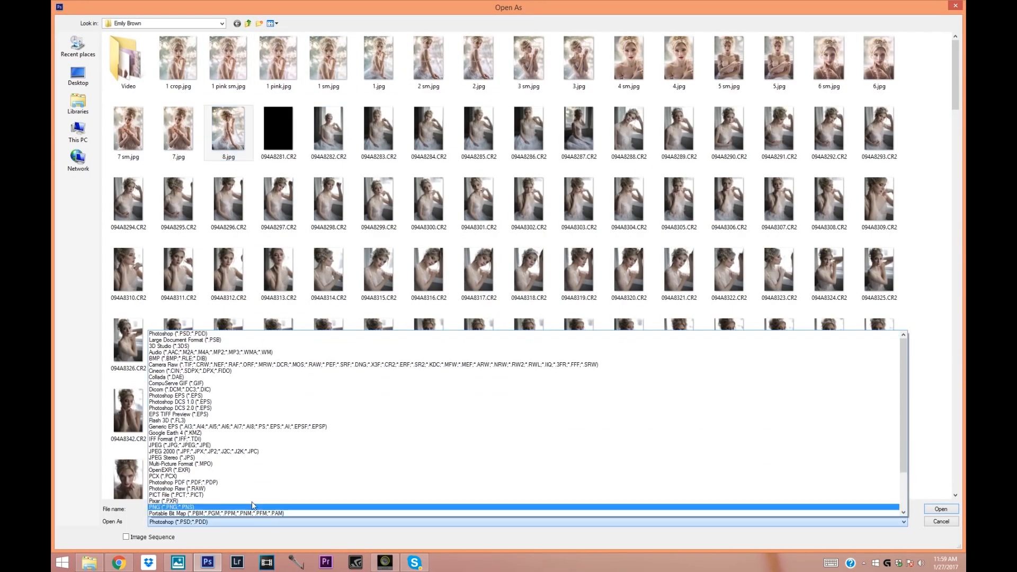
{"action": "left_click", "coordinate": [169, 365]}
{"action": "left_click", "coordinate": [941, 509]}
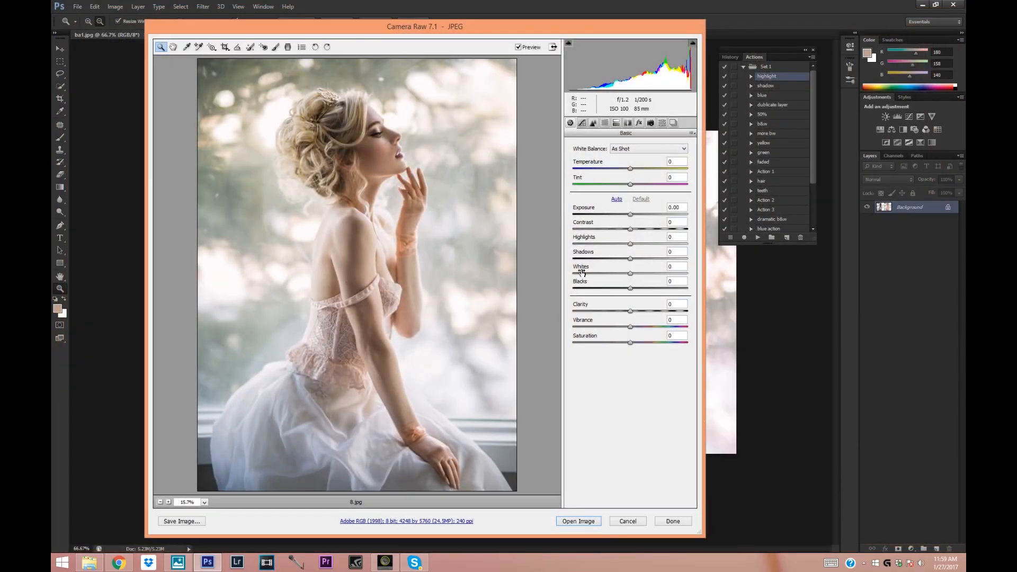
Set Exposure to +0.15, Contrast to +3, Highlights to -7, Shadows to +20 and Clarity to +6 in Camera Raw.
{"action": "left_click_drag", "start_coordinate": [632, 316], "coordinate": [637, 317]}
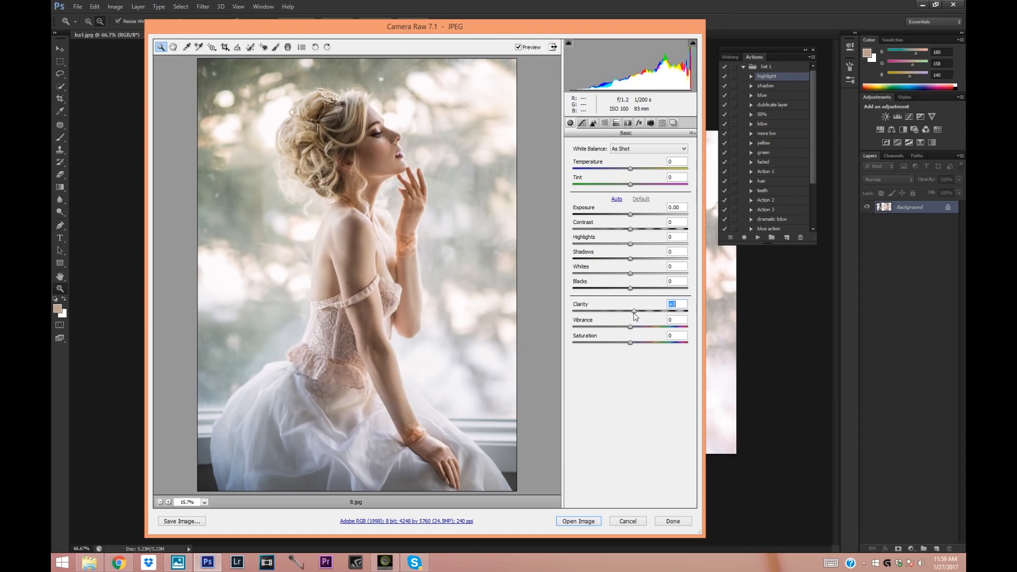
{"action": "left_click_drag", "start_coordinate": [630, 215], "coordinate": [626, 244]}
{"action": "left_click", "coordinate": [519, 47]}
{"action": "left_click", "coordinate": [518, 47]}
Compare the whole portrait with and without the Camera Raw edits, and open the adjusted image for editing.
{"action": "left_click", "coordinate": [160, 501]}
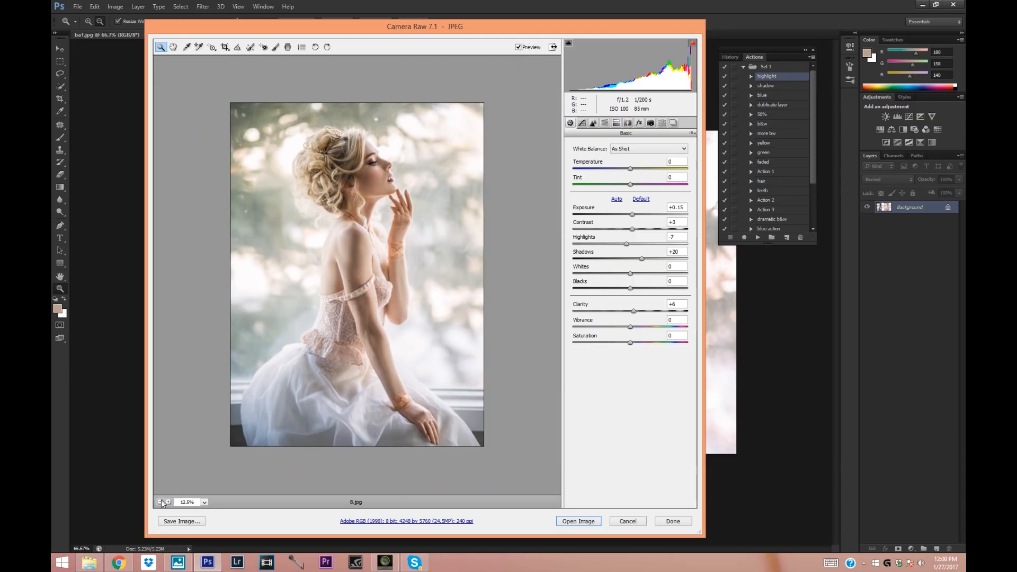
{"action": "left_click", "coordinate": [519, 47]}
{"action": "left_click", "coordinate": [520, 47]}
{"action": "left_click", "coordinate": [631, 327]}
{"action": "left_click", "coordinate": [579, 521]}
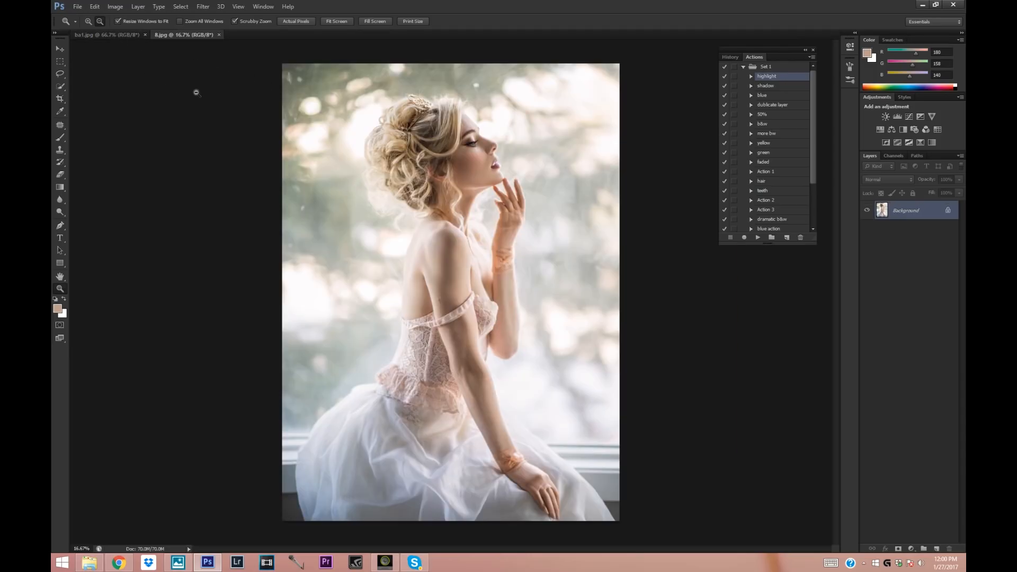
Compare the finished 8.jpg with the original 094A8716.CR2 photo by switching between the two documents.
{"action": "left_click", "coordinate": [196, 93]}
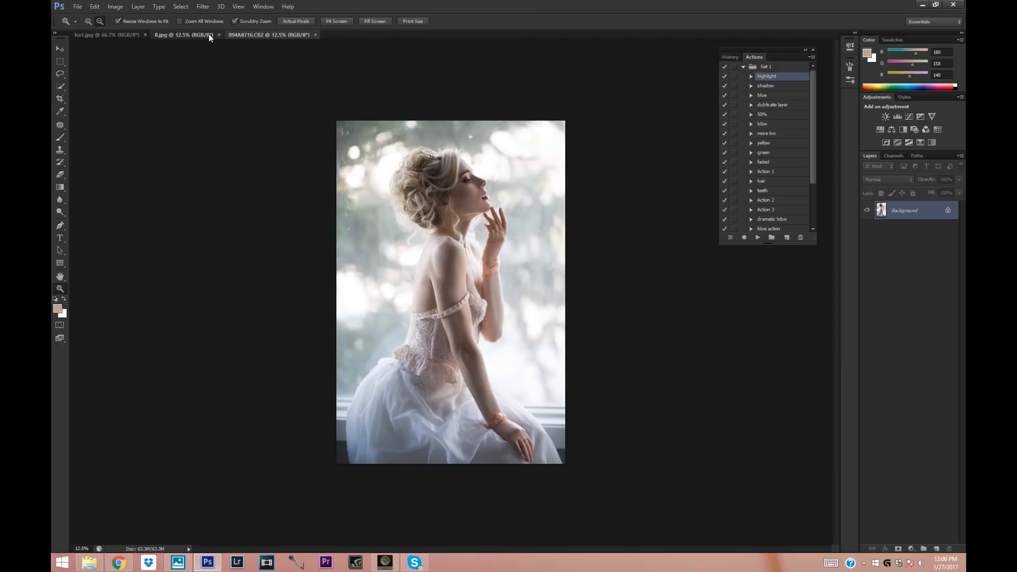
{"action": "left_click", "coordinate": [208, 34]}
{"action": "left_click", "coordinate": [253, 34]}
{"action": "left_click", "coordinate": [205, 36]}
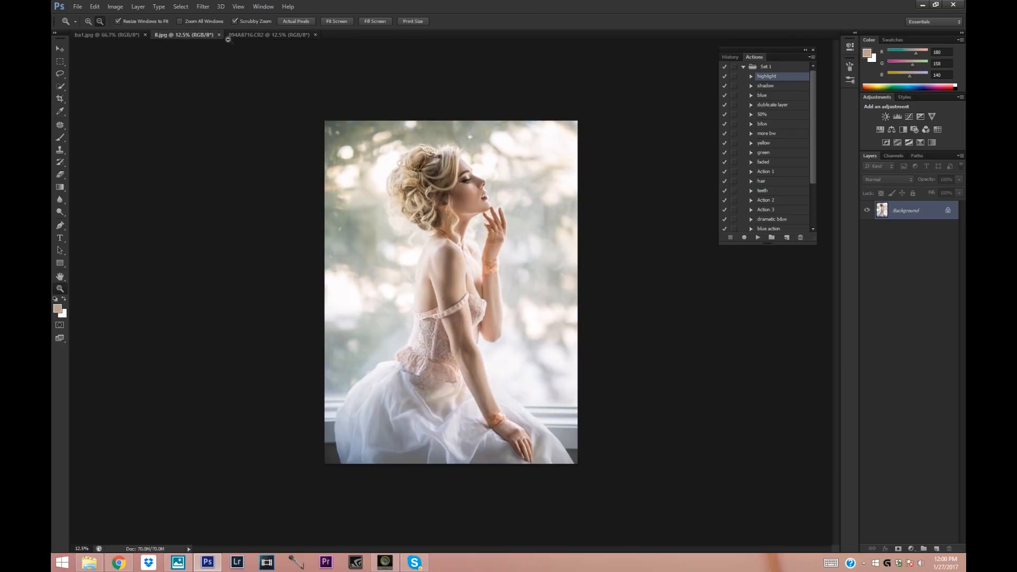
{"action": "left_click", "coordinate": [267, 36]}
{"action": "left_click", "coordinate": [202, 36]}
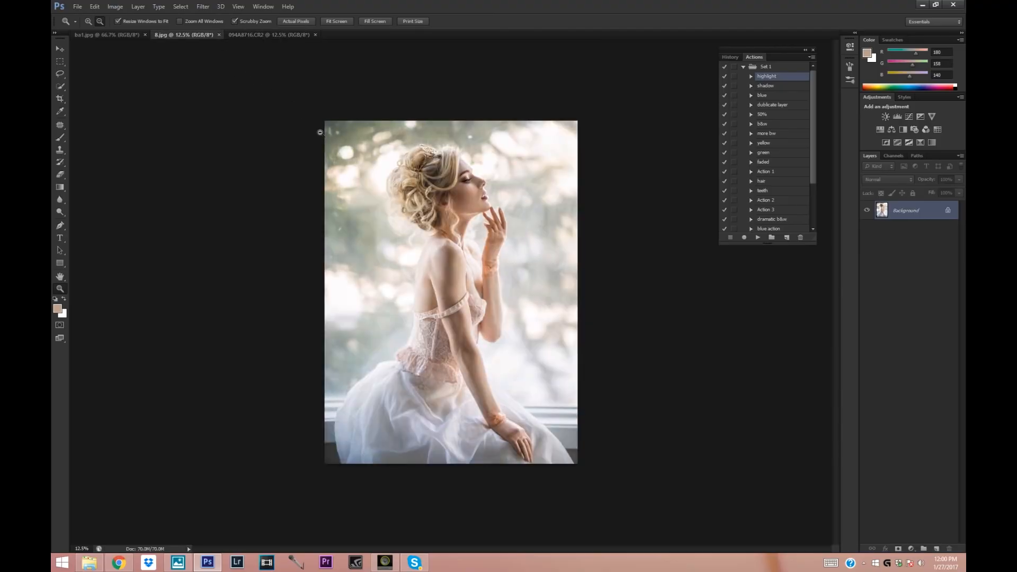